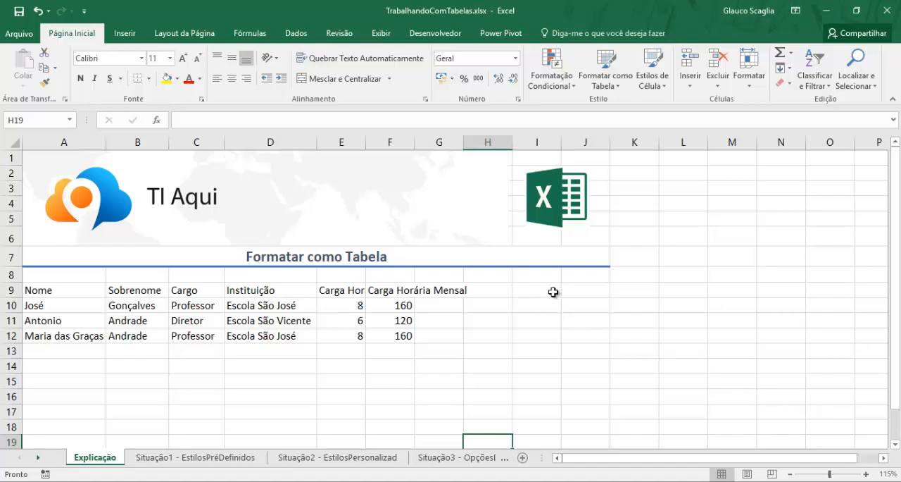
# - Auto-fit the data column widths, including columns A, B, C, E and F, on the Explicação sheet
pyautogui.doubleClick(414, 141)
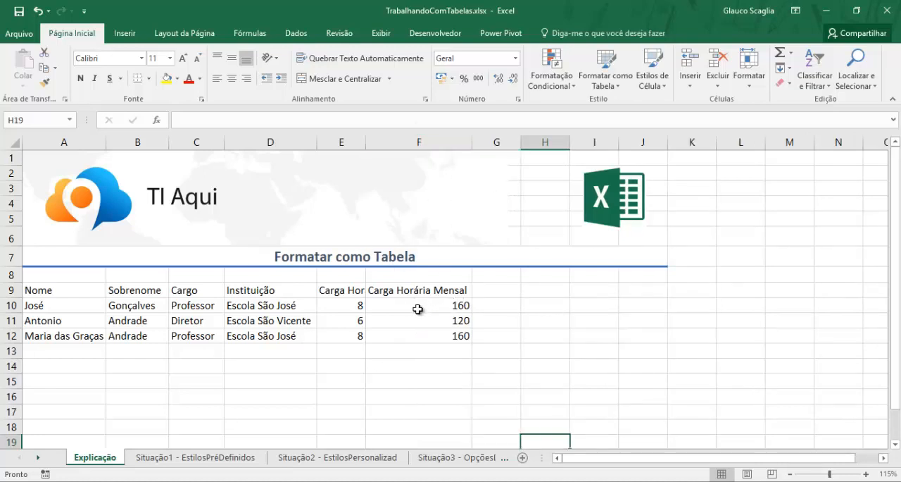
pyautogui.doubleClick(365, 141)
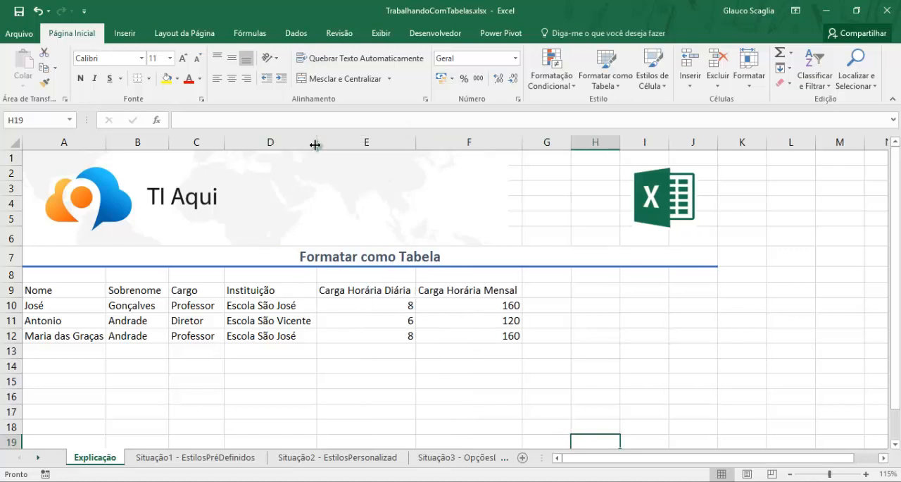
pyautogui.doubleClick(224, 141)
pyautogui.doubleClick(169, 141)
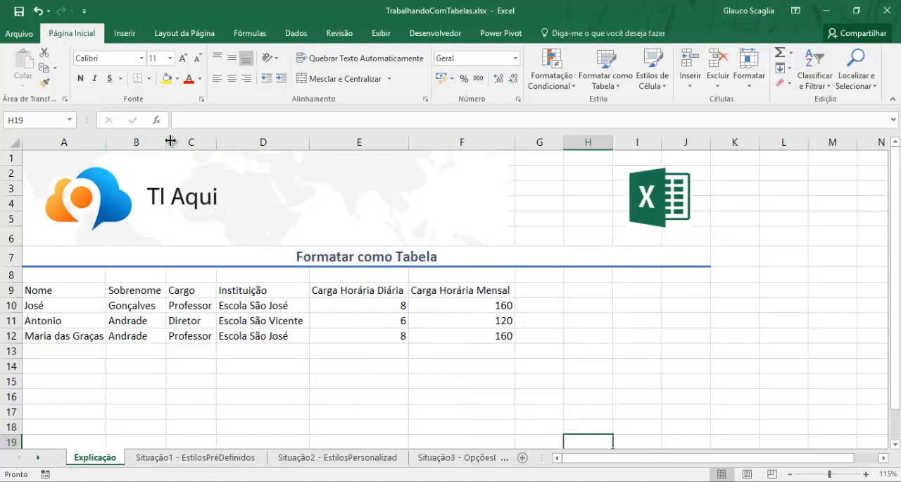
pyautogui.doubleClick(105, 142)
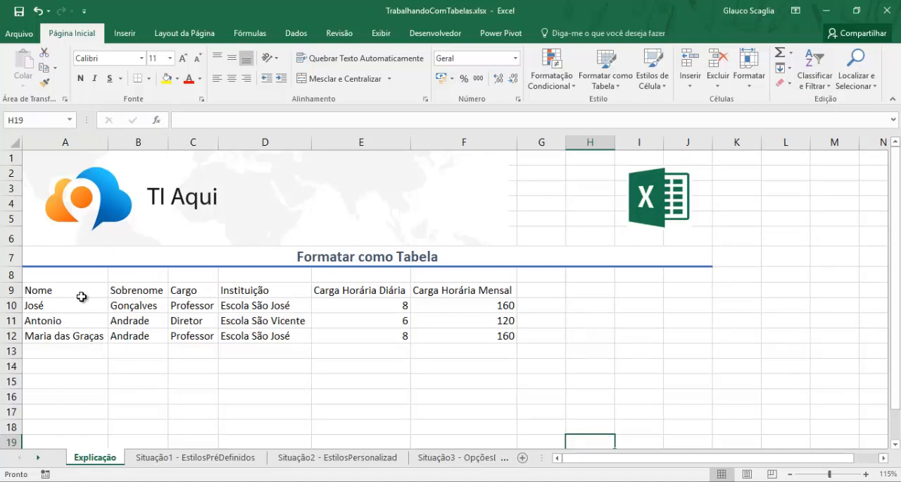
# - Auto-fit the widths of data columns C, D, E and F on the Situação1 - EstilosPréDefinidos sheet
pyautogui.click(211, 458)
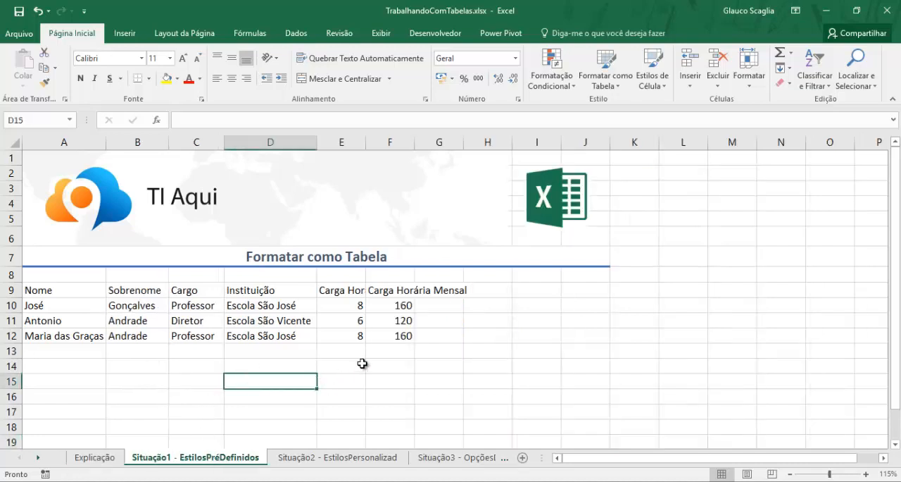
pyautogui.doubleClick(365, 142)
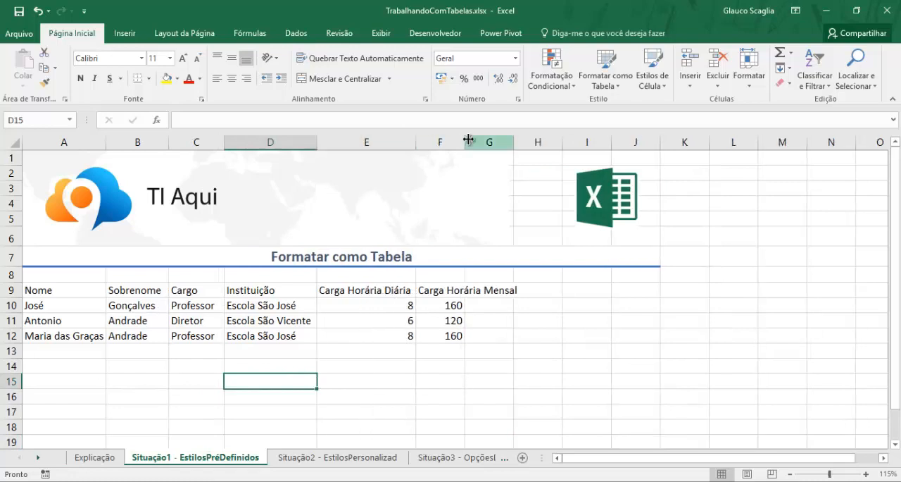
pyautogui.doubleClick(466, 140)
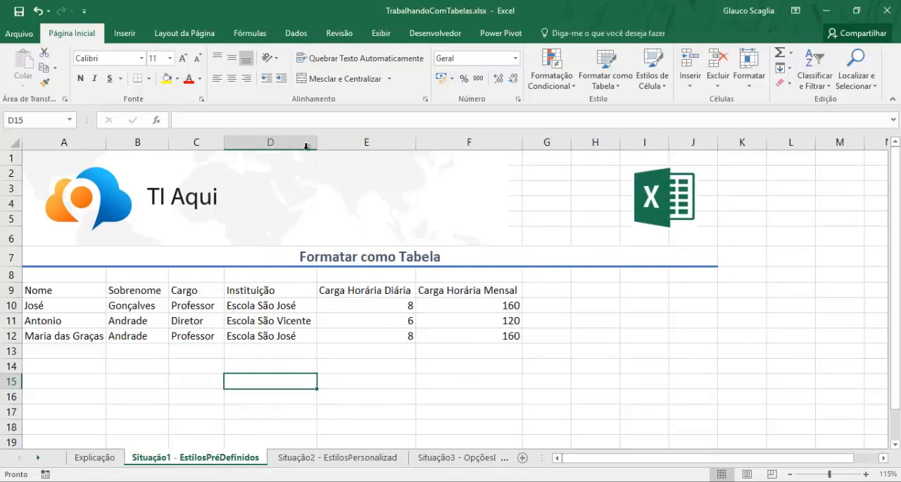
pyautogui.moveTo(317, 142); pyautogui.dragTo(317, 143)
pyautogui.doubleClick(224, 143)
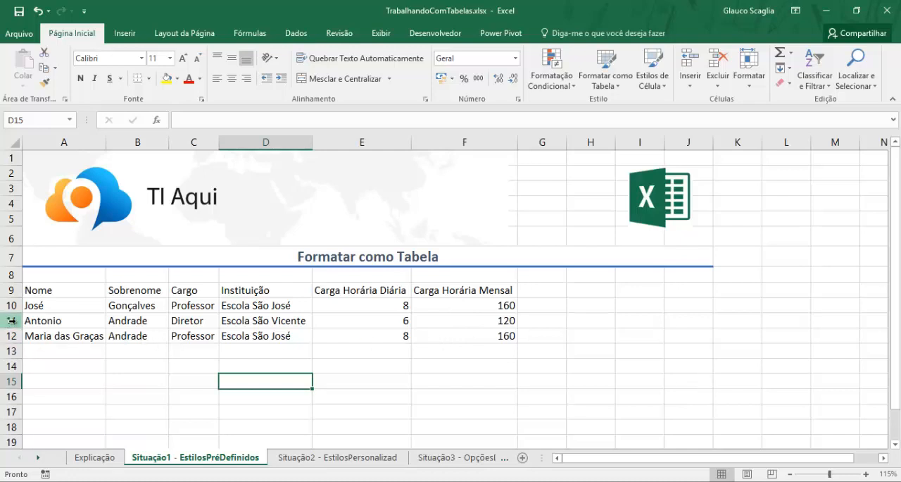
# - Preview theme fill colors and predefined cell styles on cells A11:F11 without applying any of them
pyautogui.moveTo(43, 321); pyautogui.dragTo(501, 323)
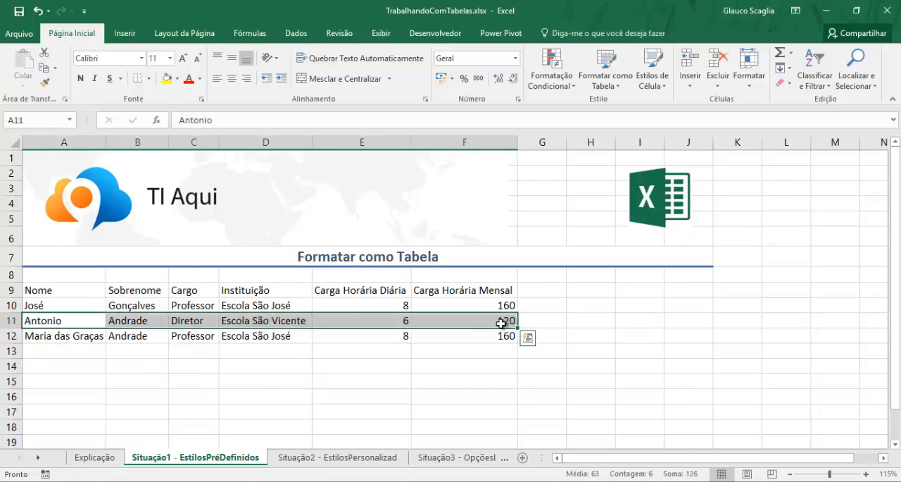
pyautogui.click(177, 78)
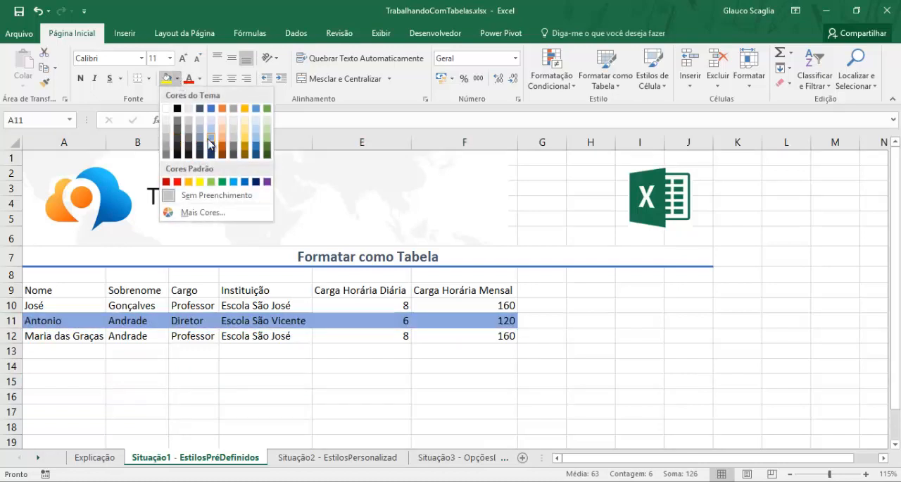
pyautogui.click(177, 78)
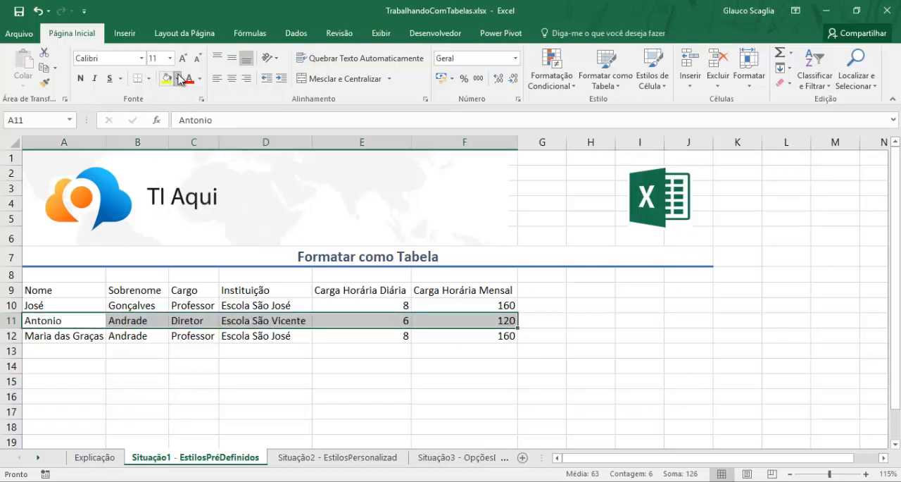
pyautogui.click(654, 77)
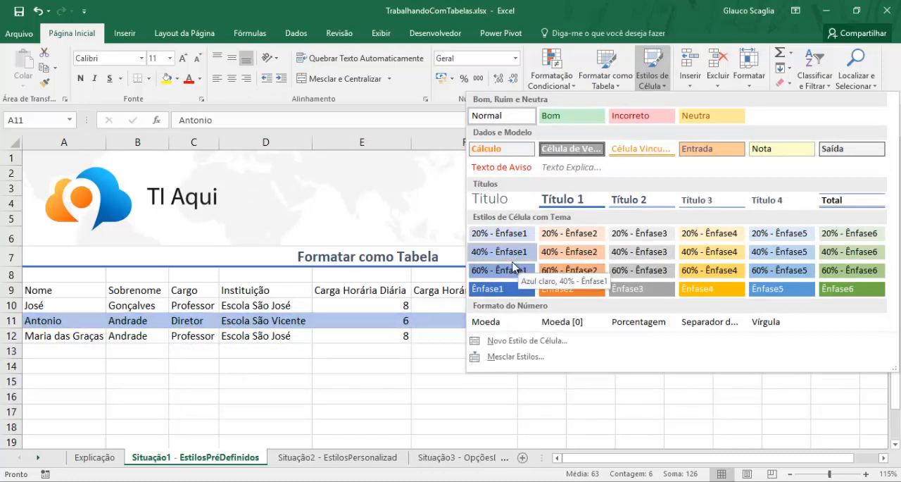
pyautogui.click(393, 338)
pyautogui.click(415, 336)
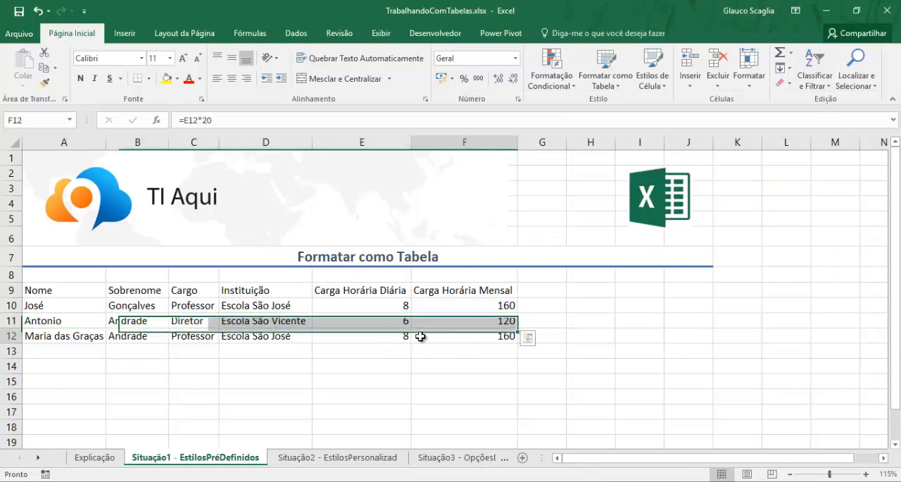
# - Format the range A9:F12 as a table with headers, using the green style in the first row of the Média styles
pyautogui.click(302, 318)
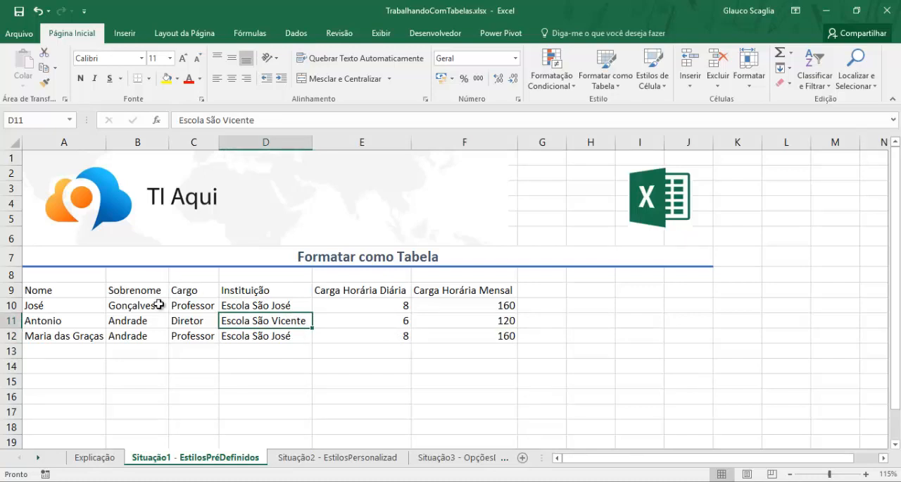
pyautogui.hotkey('ctrl', 't')
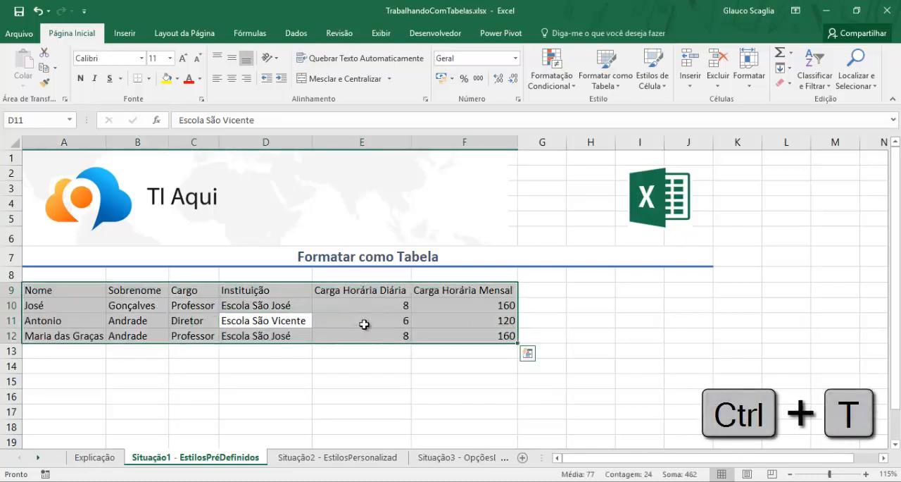
pyautogui.click(615, 86)
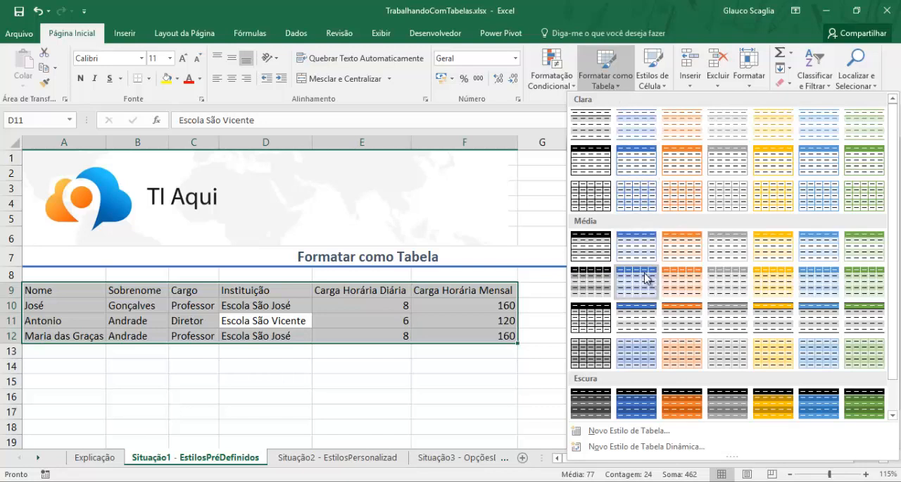
pyautogui.scroll(-1, 894, 251)
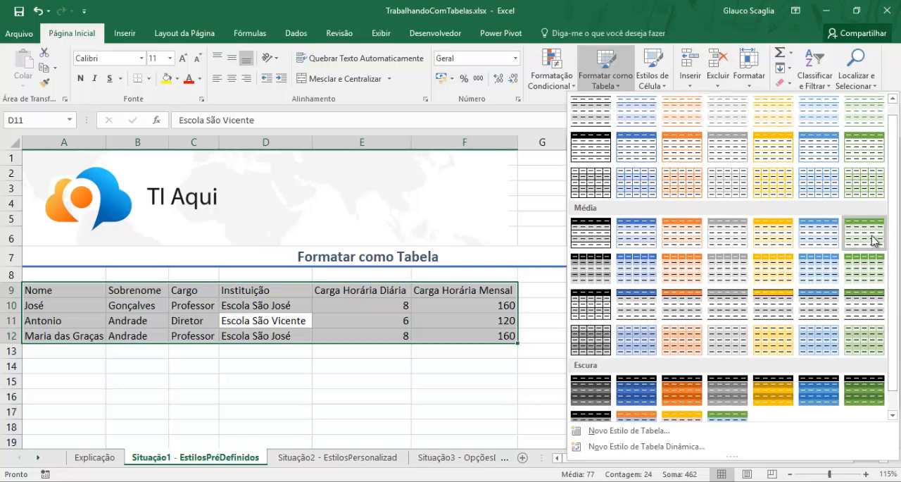
pyautogui.click(868, 238)
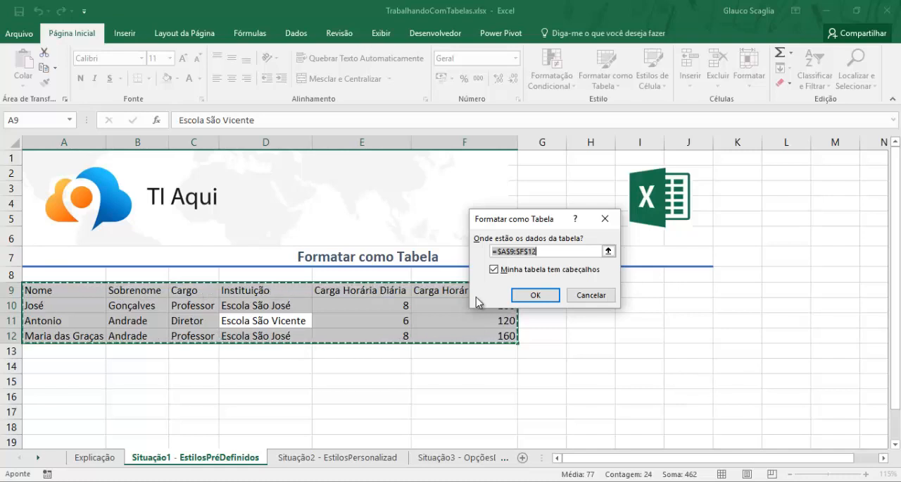
pyautogui.click(532, 297)
pyautogui.click(574, 304)
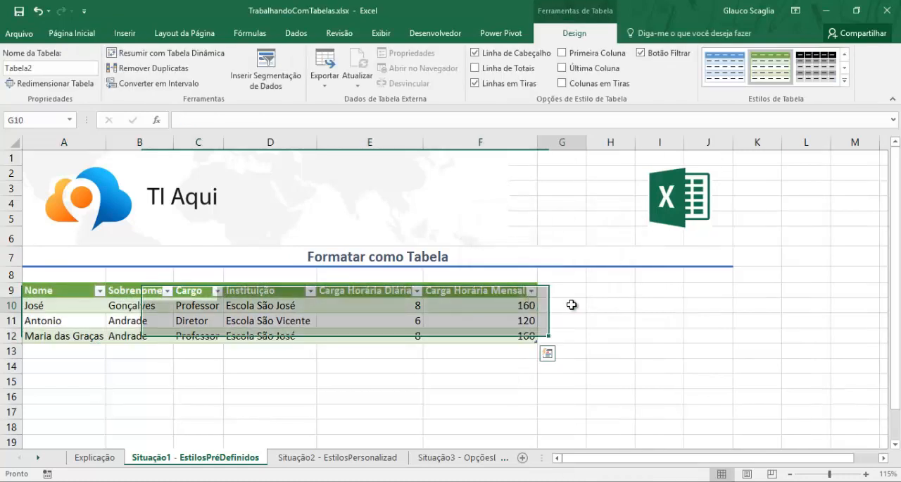
# - Check the formulas in cells F10 to F12 of the Carga Horária Mensal column
pyautogui.click(504, 334)
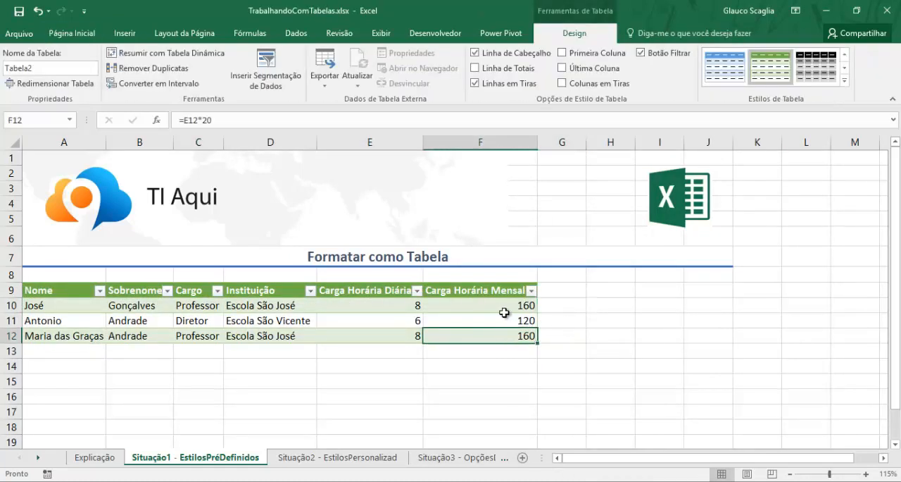
pyautogui.click(461, 322)
pyautogui.click(466, 305)
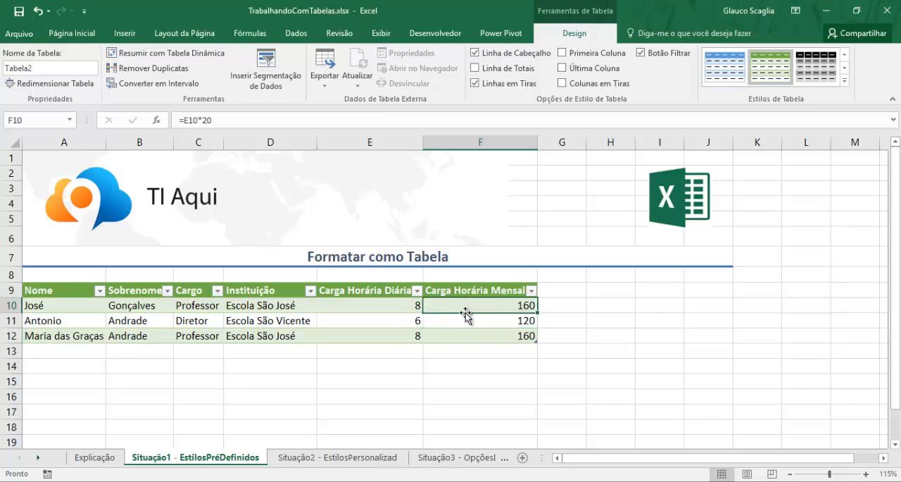
pyautogui.click(469, 317)
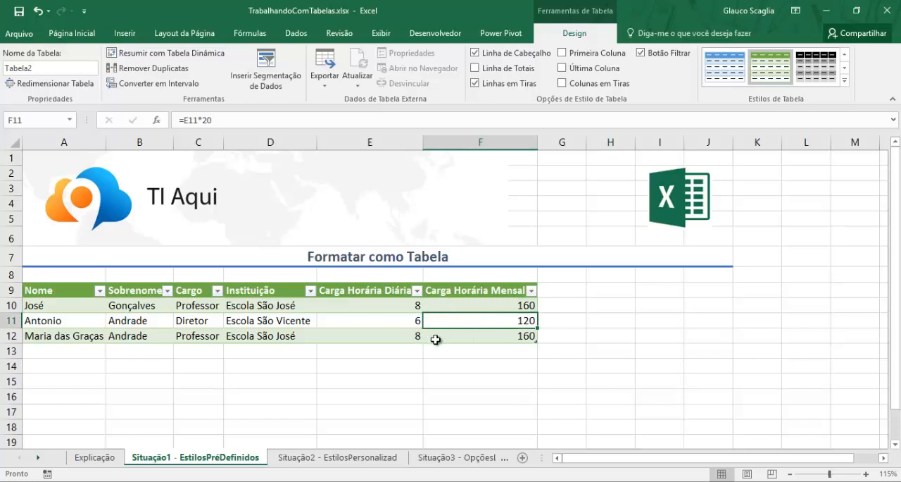
pyautogui.click(456, 335)
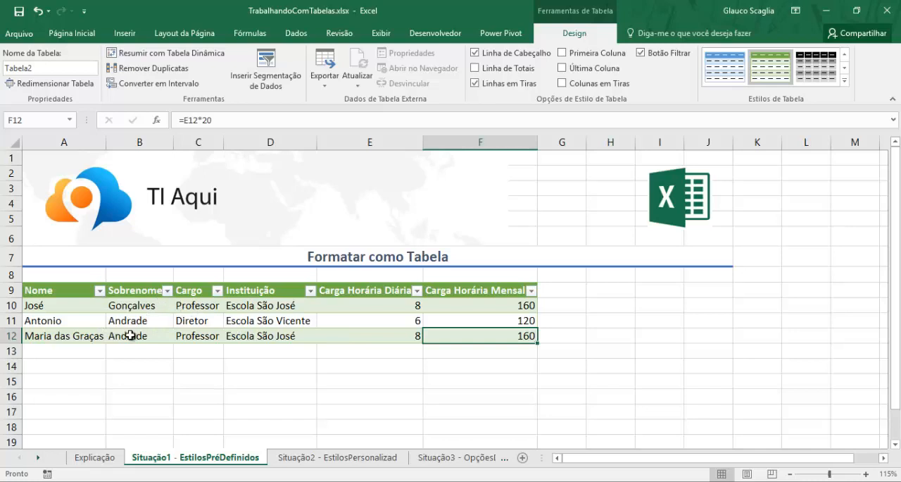
# - Filter the Sobrenome column to exclude the surname in the first data row
pyautogui.click(167, 290)
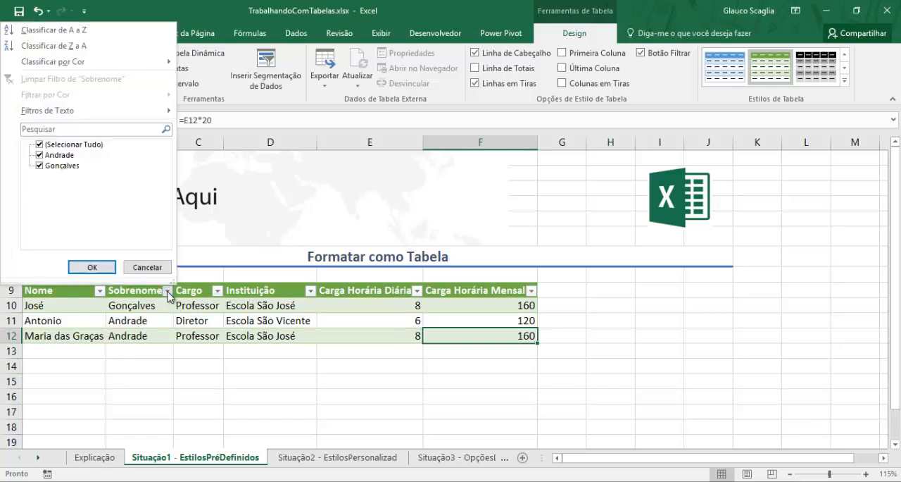
pyautogui.click(39, 155)
pyautogui.click(39, 145)
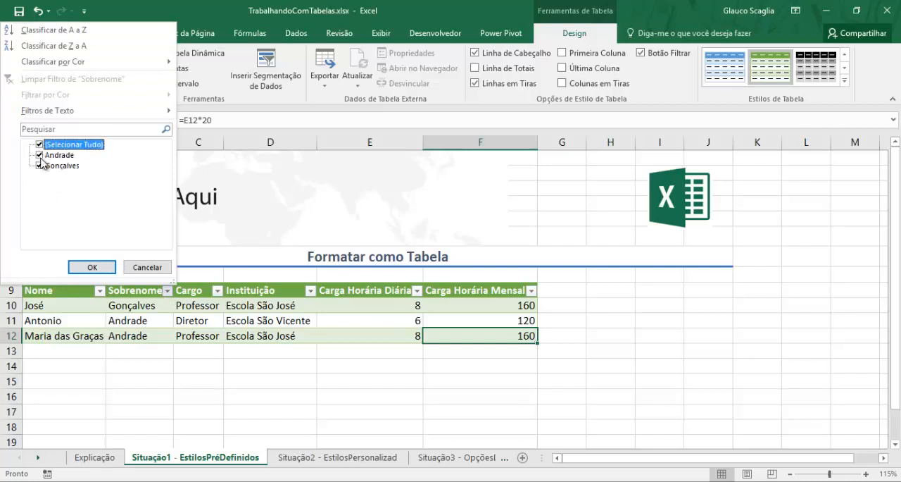
pyautogui.click(39, 166)
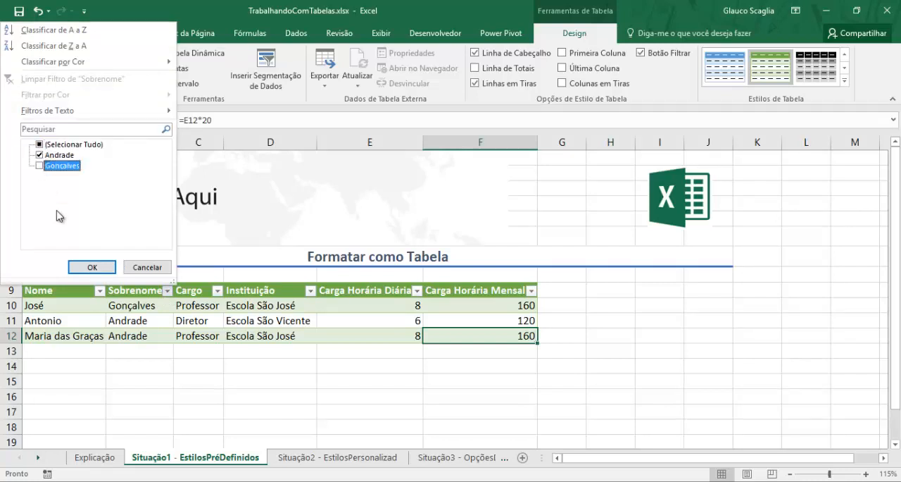
pyautogui.click(99, 268)
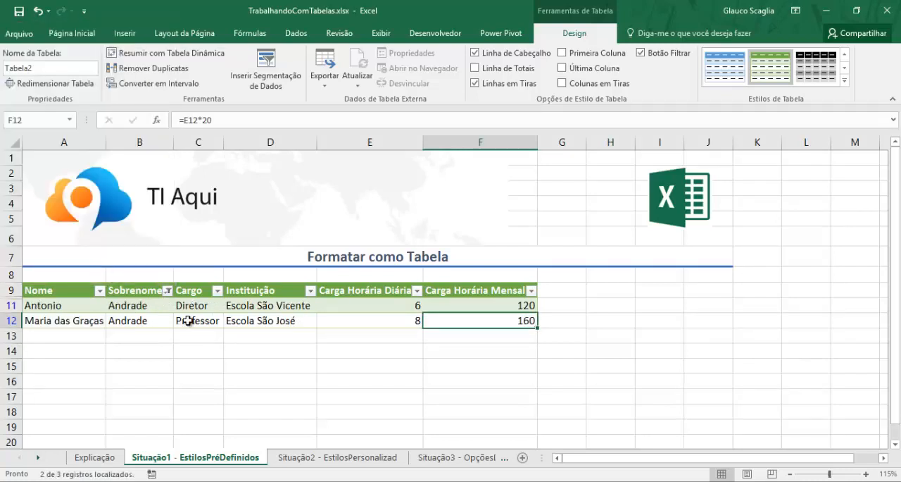
# - Restore all rows by selecting every value in the Sobrenome column's filter
pyautogui.moveTo(167, 298)
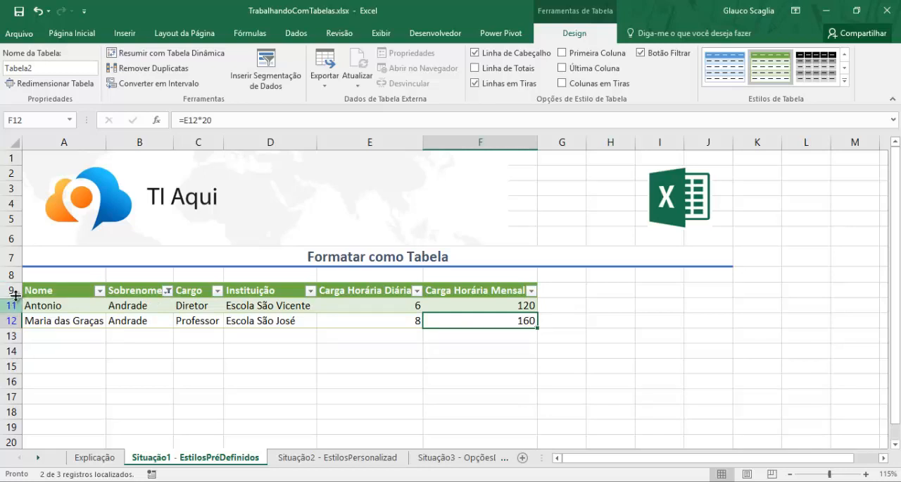
pyautogui.click(167, 290)
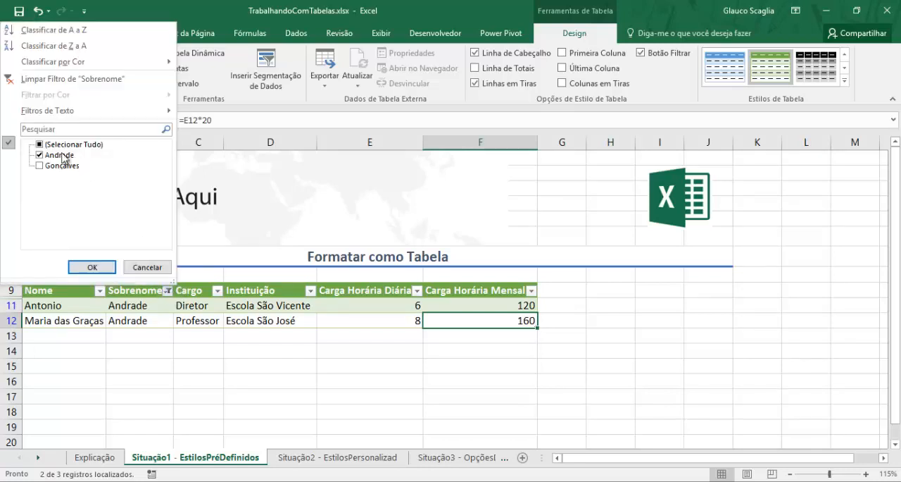
pyautogui.click(41, 145)
pyautogui.click(89, 269)
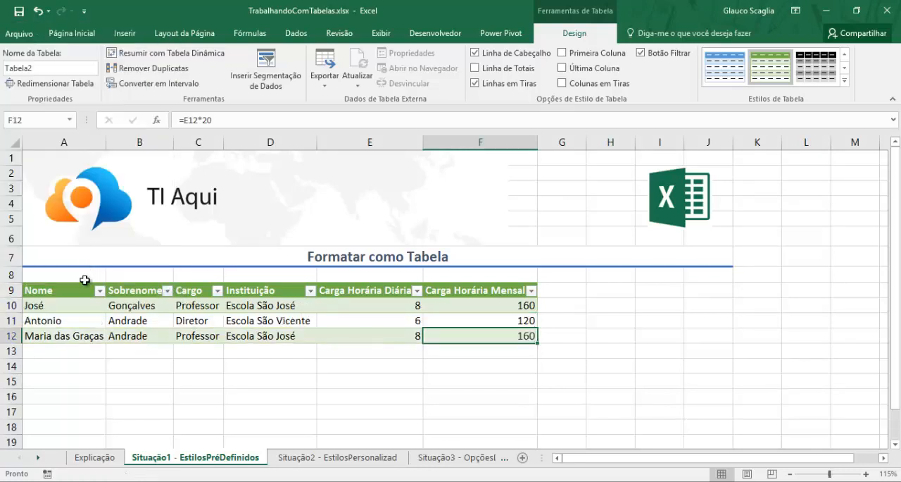
pyautogui.click(141, 310)
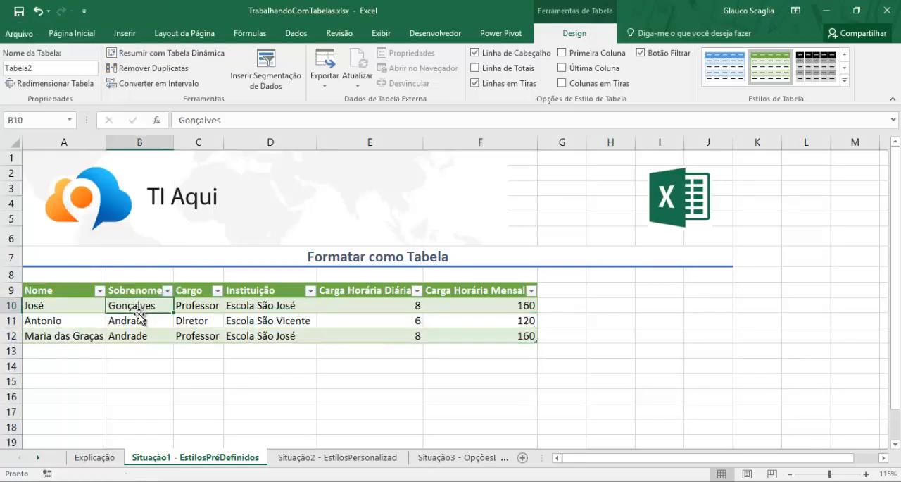
# - Filter the Carga Horária Diária column to show only rows with the value 8
pyautogui.click(416, 291)
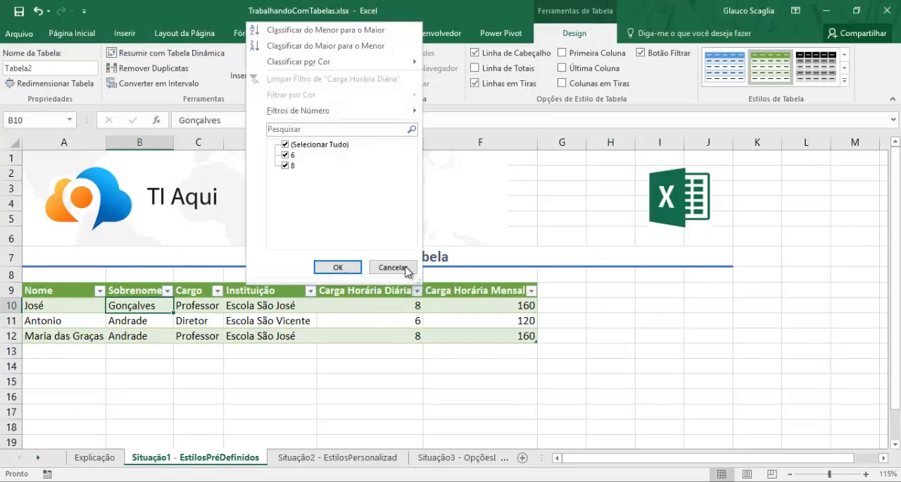
pyautogui.click(285, 155)
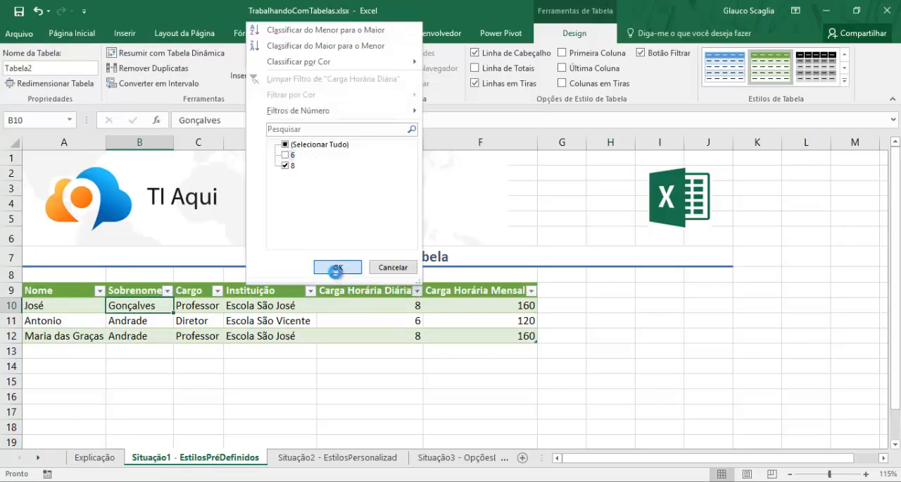
pyautogui.click(337, 267)
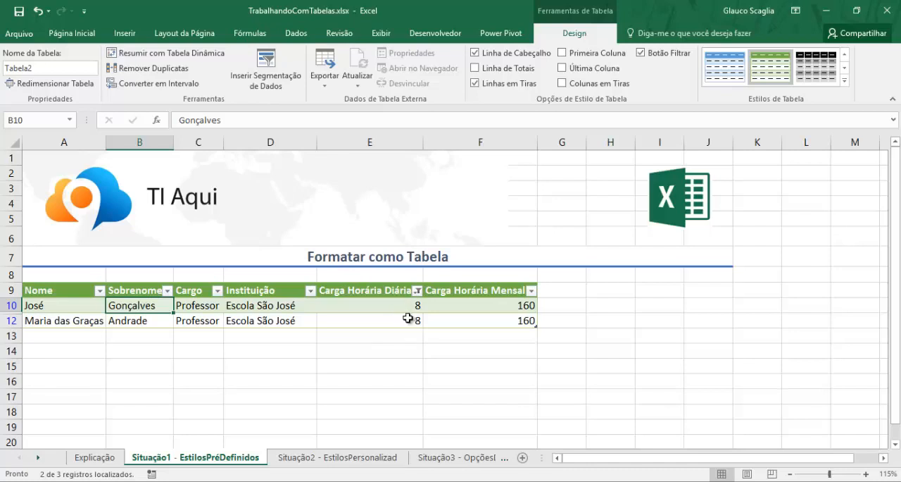
# - Restore all rows by selecting every value in the Carga Horária Diária column's filter
pyautogui.click(417, 291)
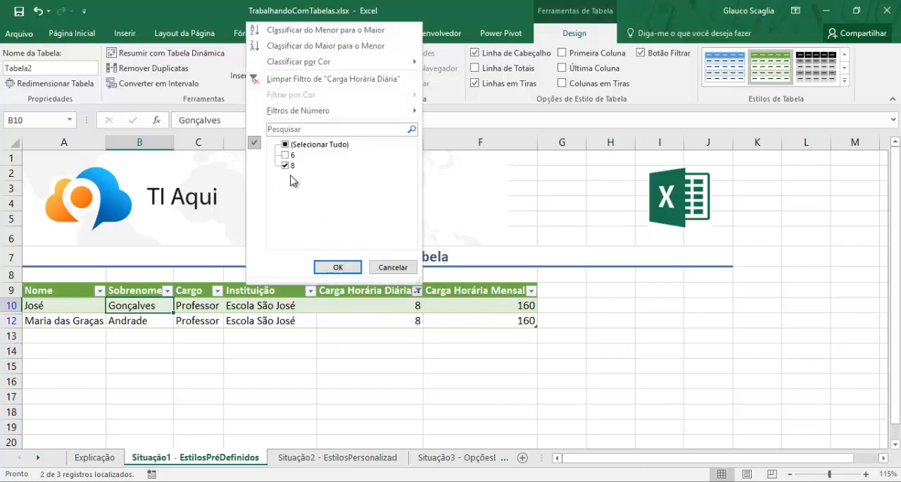
pyautogui.click(285, 144)
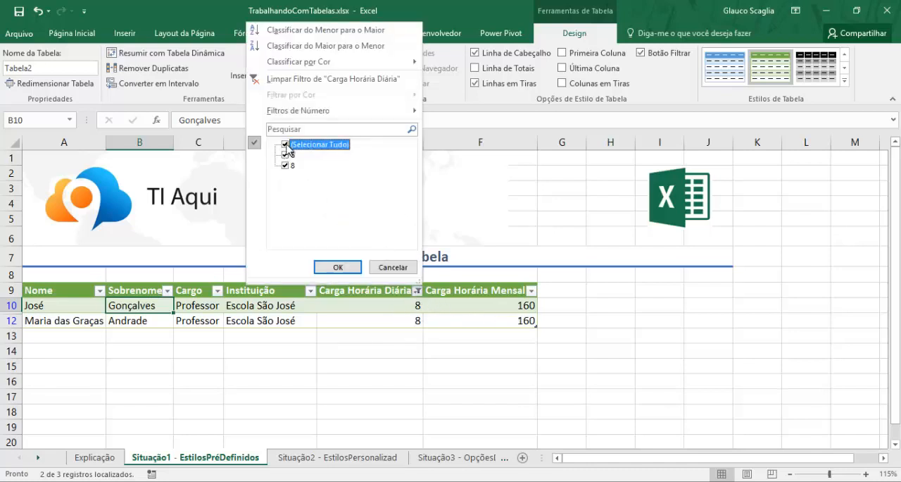
pyautogui.click(341, 268)
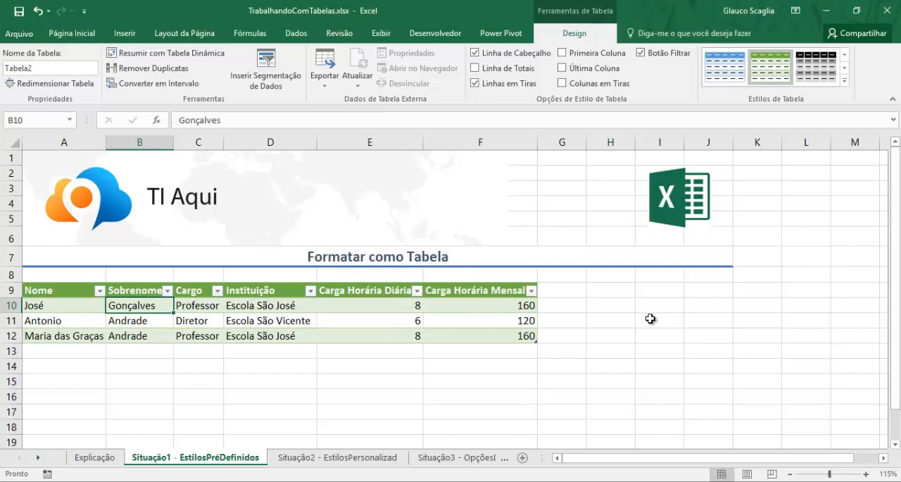
# - Start a new table style named Teste for the staff data on the Situação2 - EstilosPersonalizados sheet
pyautogui.click(336, 462)
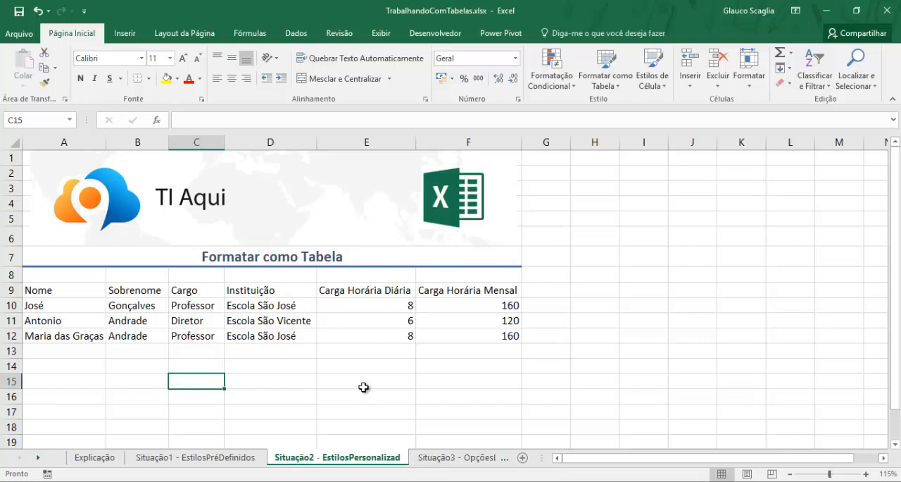
pyautogui.click(266, 316)
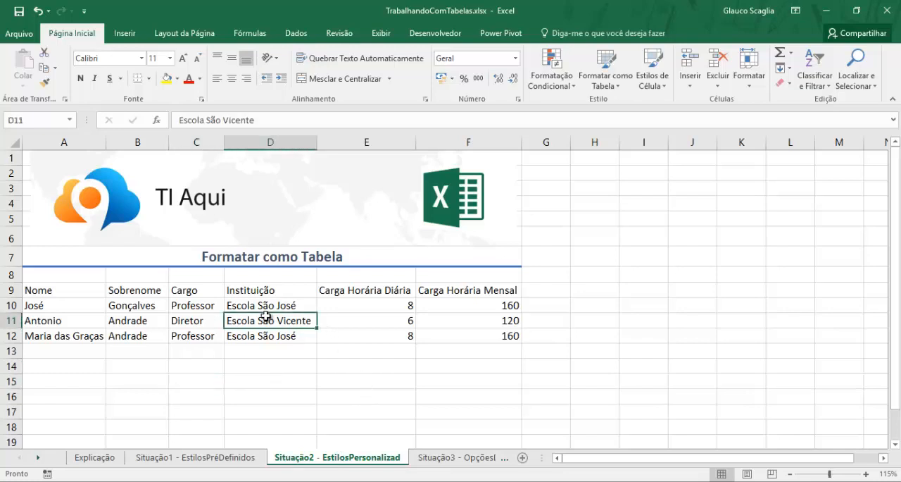
pyautogui.hotkey('ctrl', 'a')
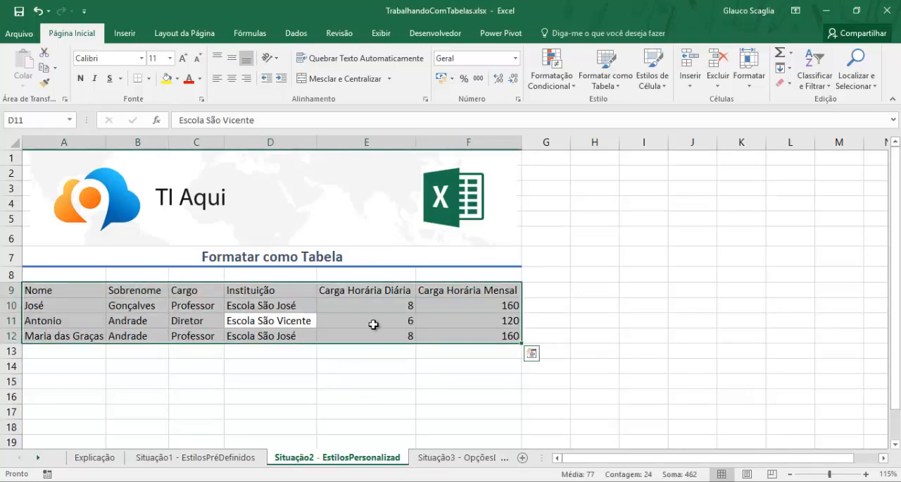
pyautogui.click(607, 85)
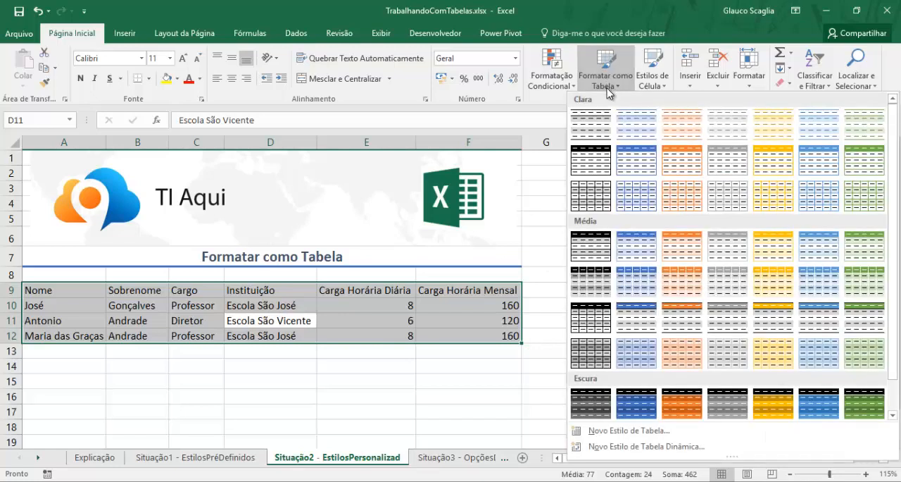
pyautogui.click(640, 431)
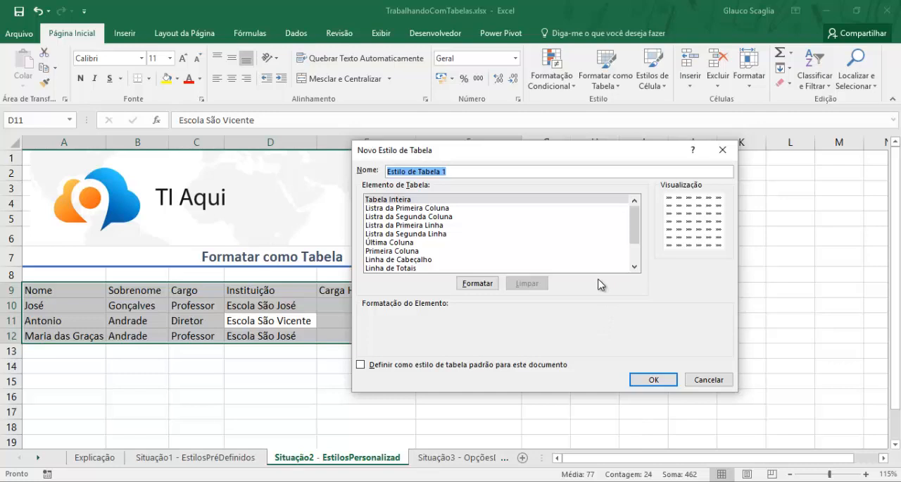
pyautogui.write('Teste')
# - Examine the new style's table elements and the border, fill and font options available for the Tabela Inteira element
pyautogui.click(491, 201)
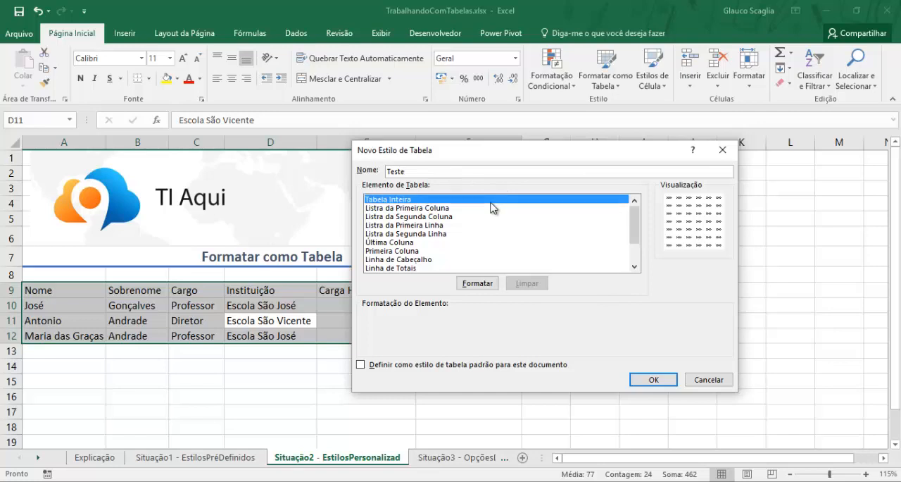
pyautogui.click(463, 242)
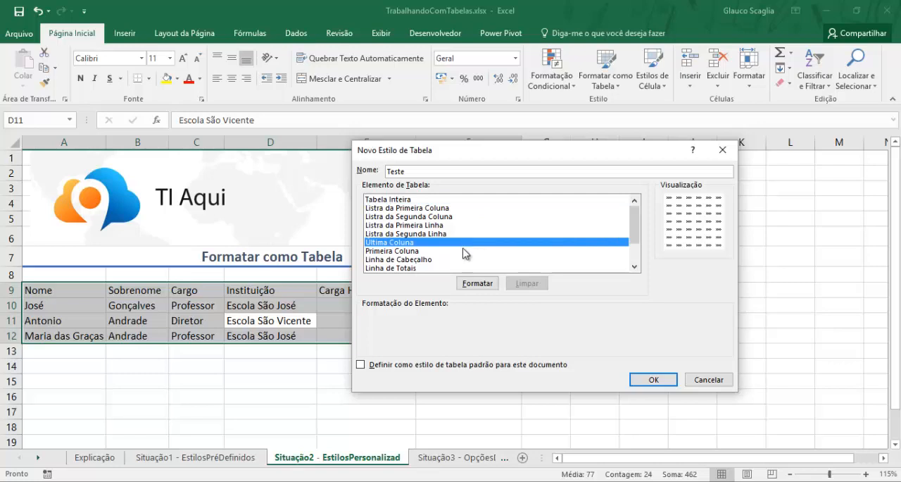
pyautogui.click(455, 251)
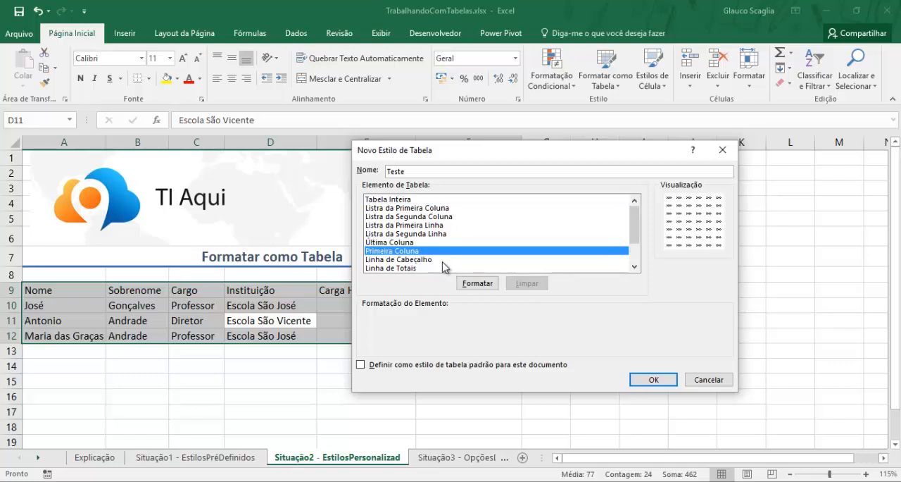
pyautogui.click(449, 243)
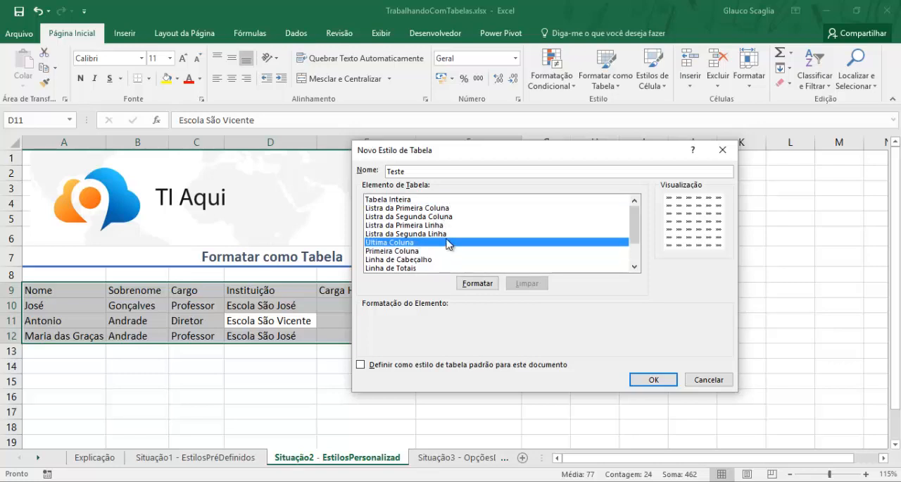
pyautogui.moveTo(511, 149); pyautogui.dragTo(542, 165)
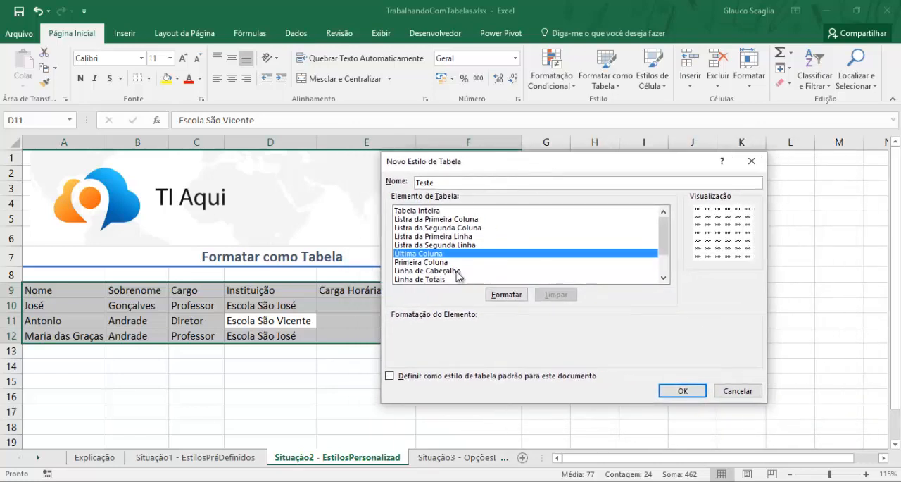
pyautogui.click(450, 211)
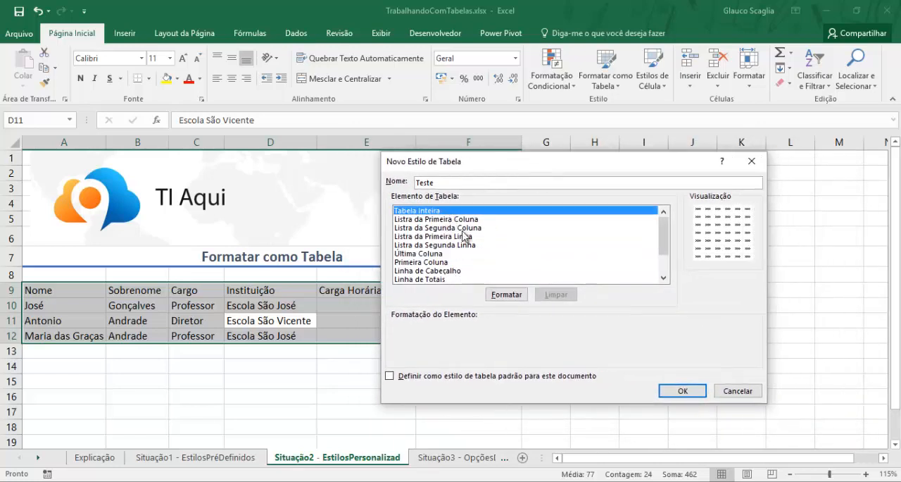
pyautogui.click(508, 294)
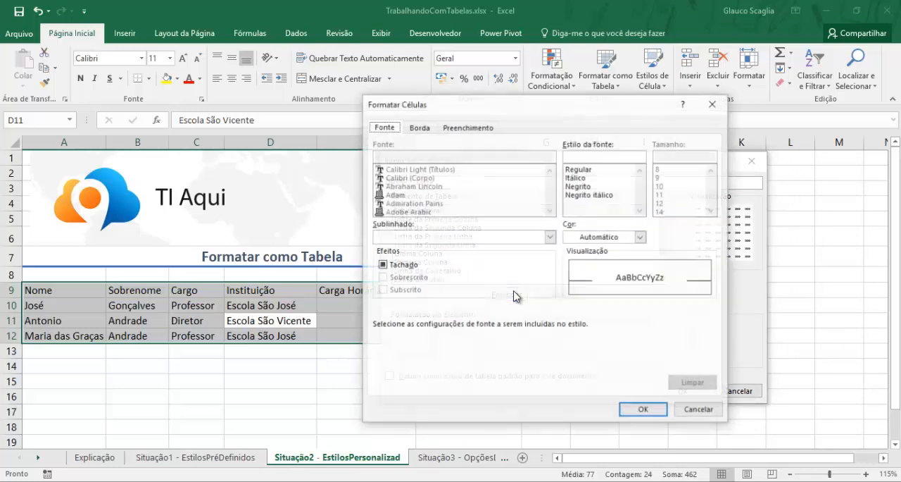
pyautogui.moveTo(537, 118); pyautogui.dragTo(455, 112)
pyautogui.click(330, 127)
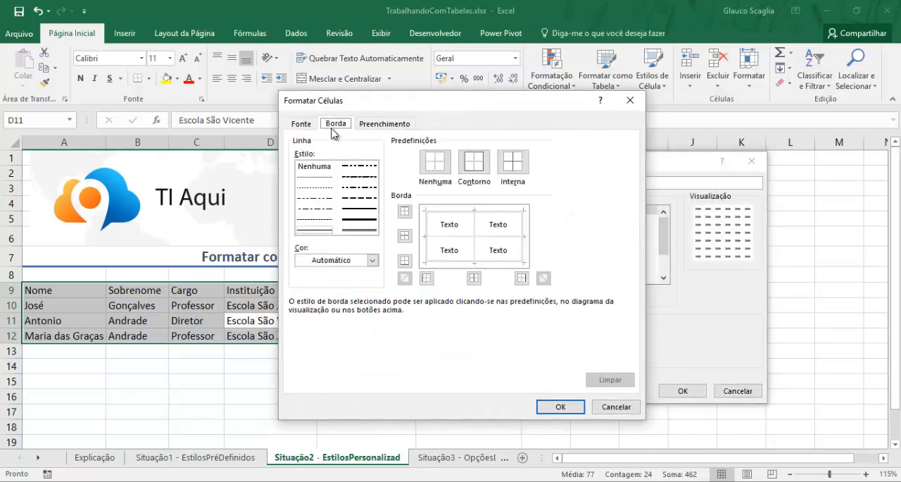
pyautogui.click(376, 131)
pyautogui.click(314, 122)
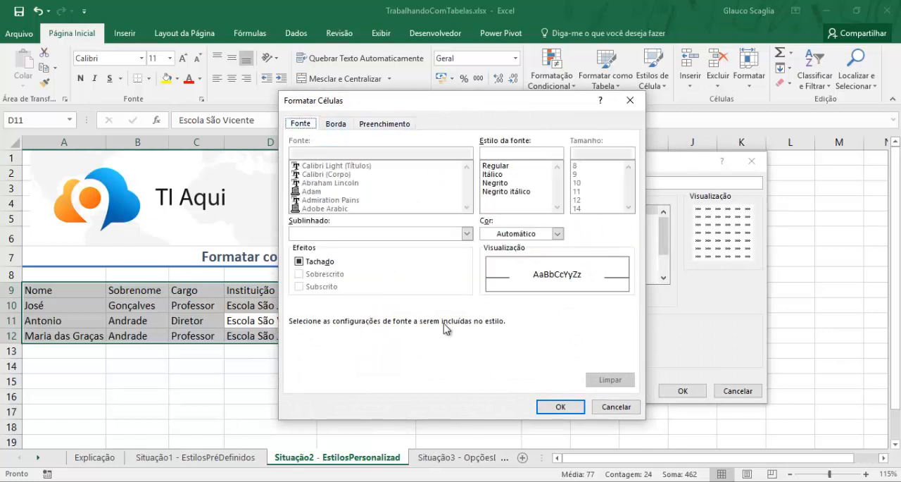
pyautogui.click(614, 406)
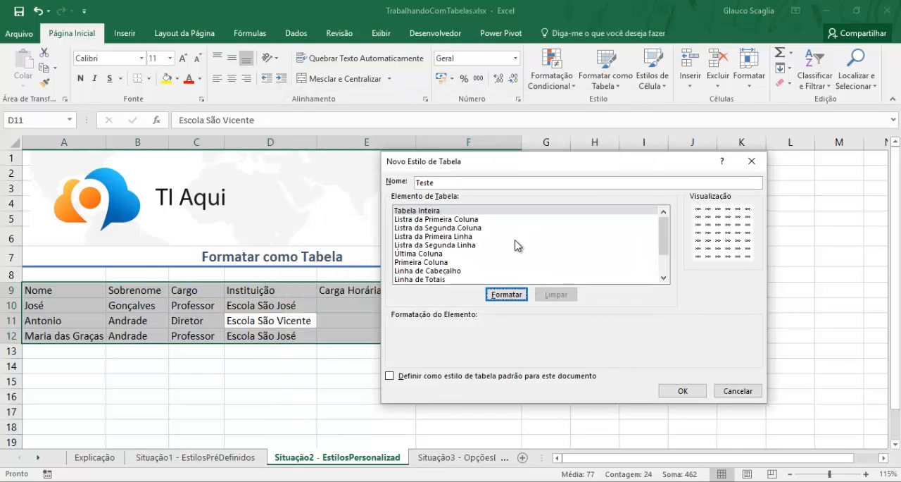
# - Format the Teste style's Tabela Inteira element with bold italic font, an outline border and light green fill, and save the style
pyautogui.moveTo(663, 238)
pyautogui.mouseDown()
pyautogui.moveTo(666, 268)
pyautogui.moveTo(663, 235)
pyautogui.mouseUp()
pyautogui.click(449, 212)
pyautogui.click(506, 294)
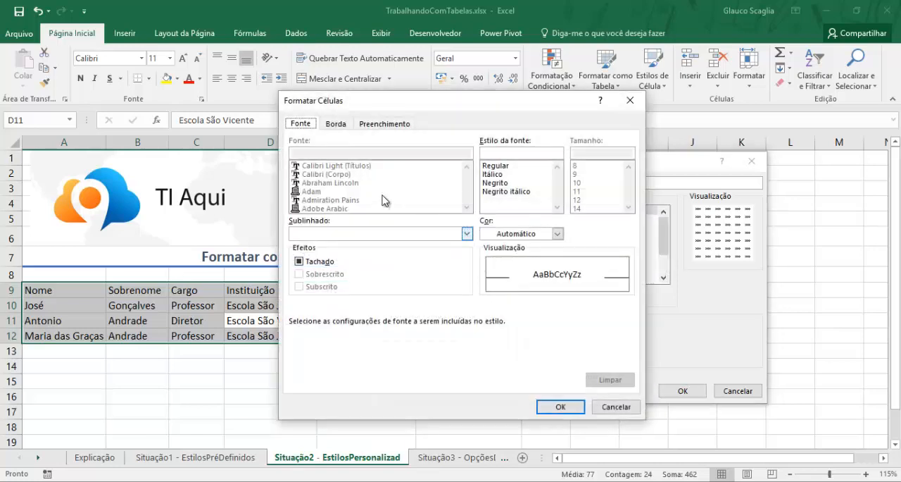
pyautogui.click(512, 190)
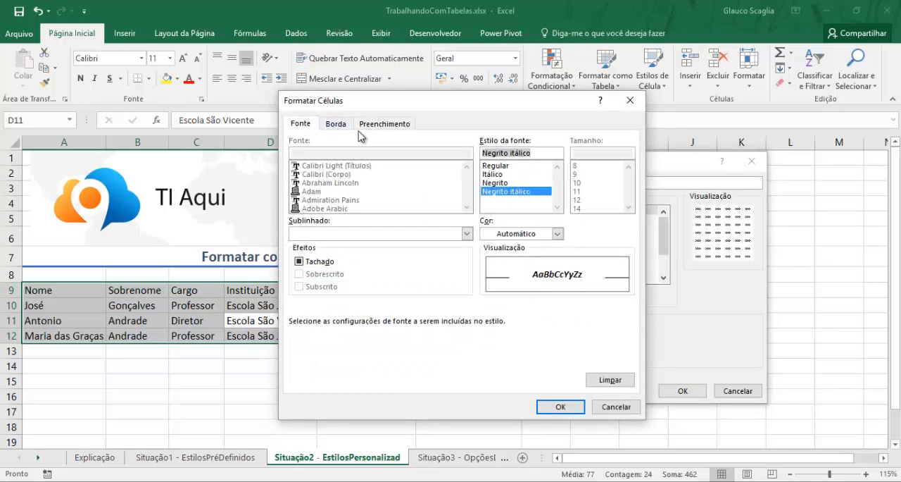
pyautogui.click(335, 124)
pyautogui.click(474, 162)
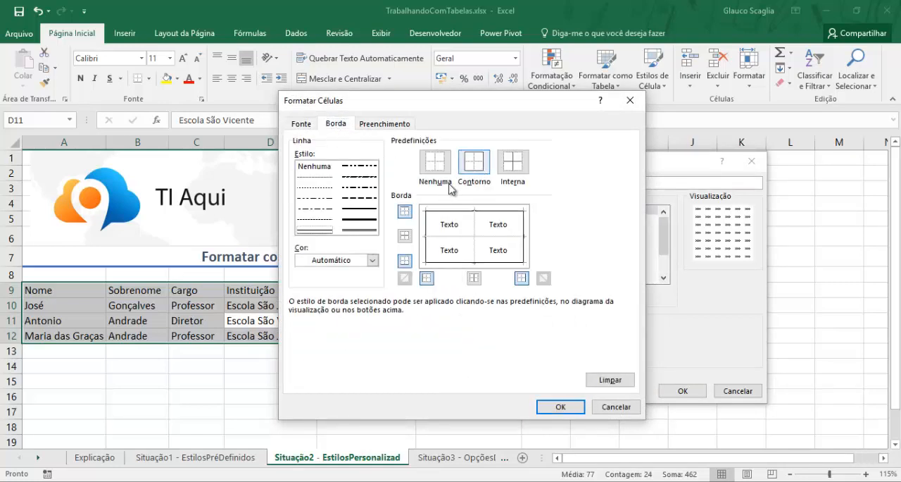
pyautogui.click(384, 124)
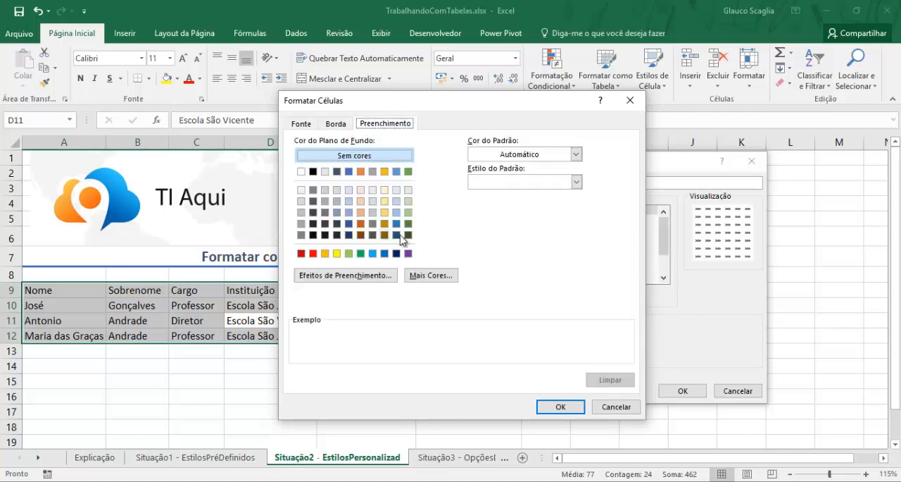
pyautogui.click(408, 212)
pyautogui.click(560, 407)
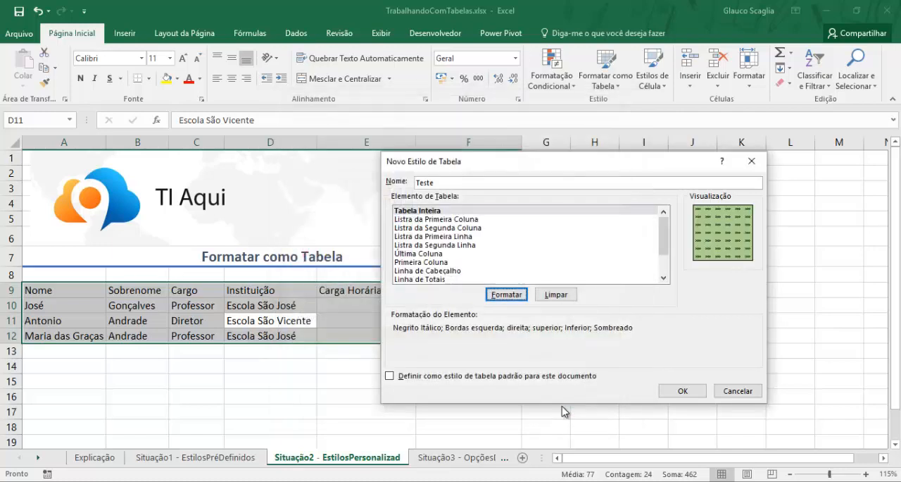
pyautogui.click(682, 391)
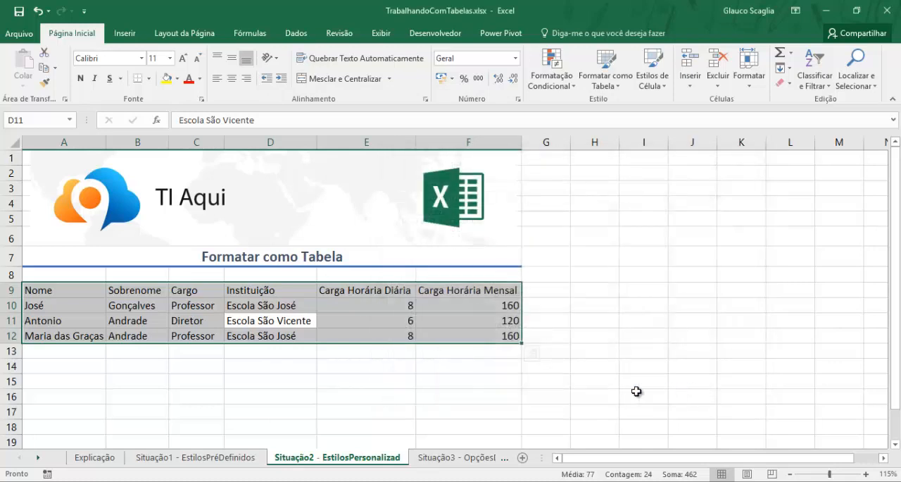
# - Format the staff data in A9:F12 as a table with headers using the custom Teste style
pyautogui.click(431, 352)
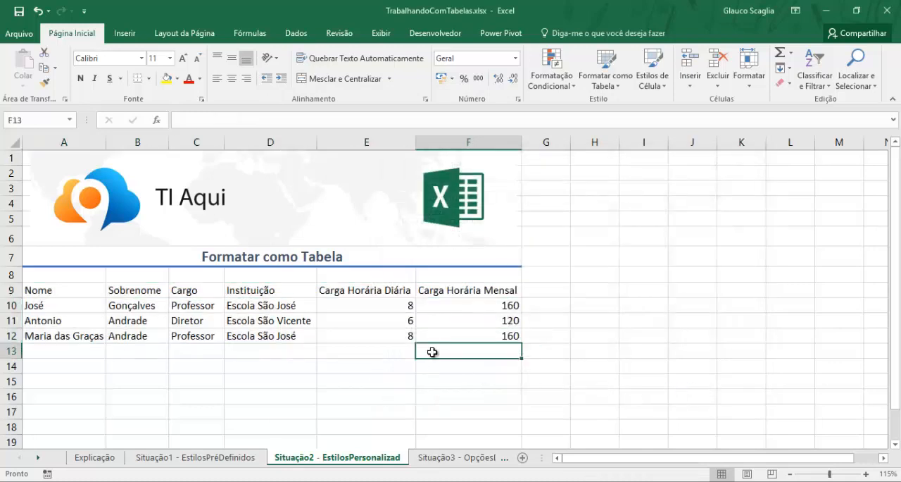
pyautogui.click(377, 339)
pyautogui.click(606, 76)
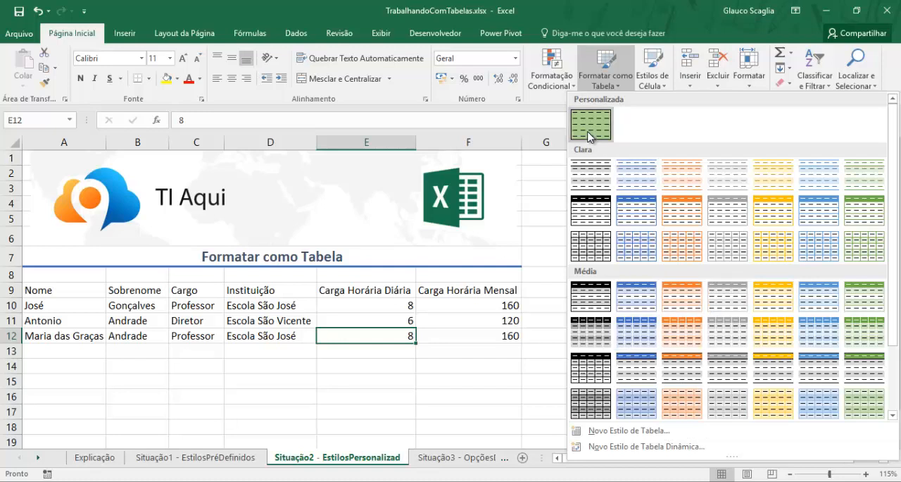
pyautogui.click(605, 76)
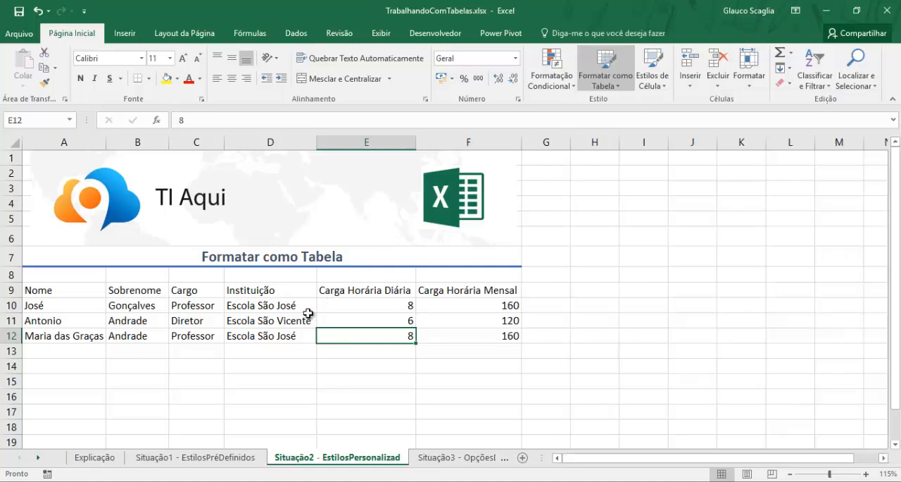
pyautogui.click(310, 318)
pyautogui.hotkey('ctrl', 'a')
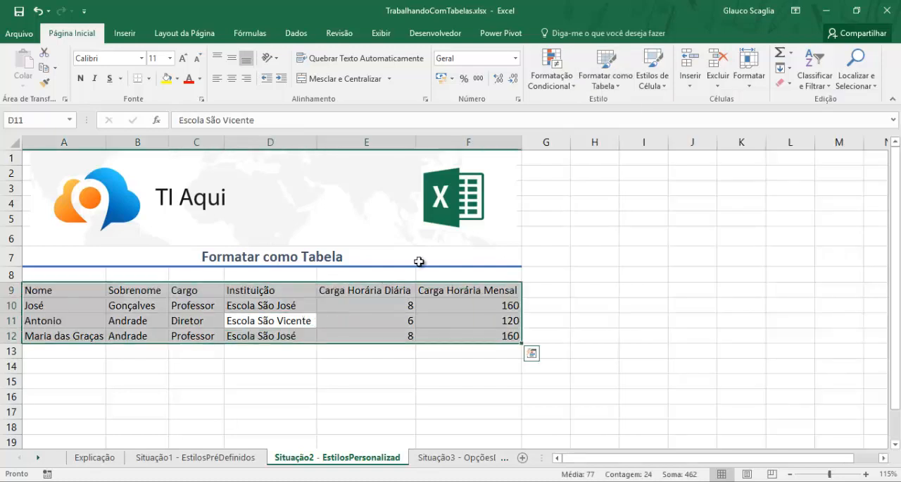
pyautogui.click(617, 76)
pyautogui.click(598, 125)
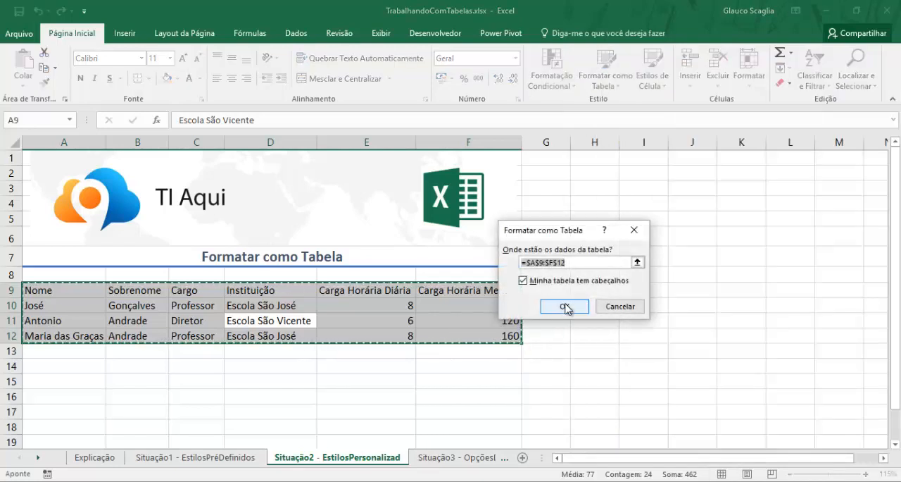
pyautogui.click(564, 306)
pyautogui.click(500, 384)
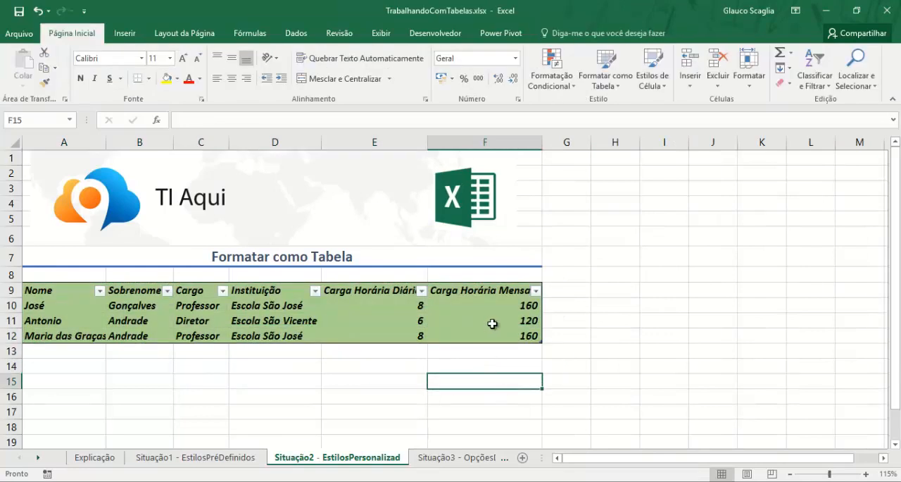
# - Check the filter options of the Carga Horária Diária column in the newly styled table
pyautogui.click(352, 319)
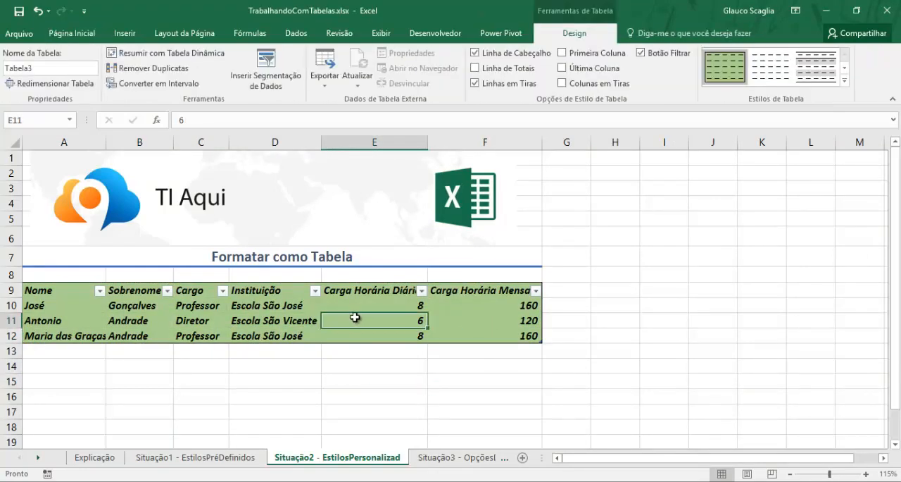
pyautogui.click(421, 291)
pyautogui.click(398, 267)
# - Format A9:F12 on the Situação3 - OpçõesDeTabela sheet as a table with headers in the Teste style, and switch it to a light blue predefined style
pyautogui.click(454, 457)
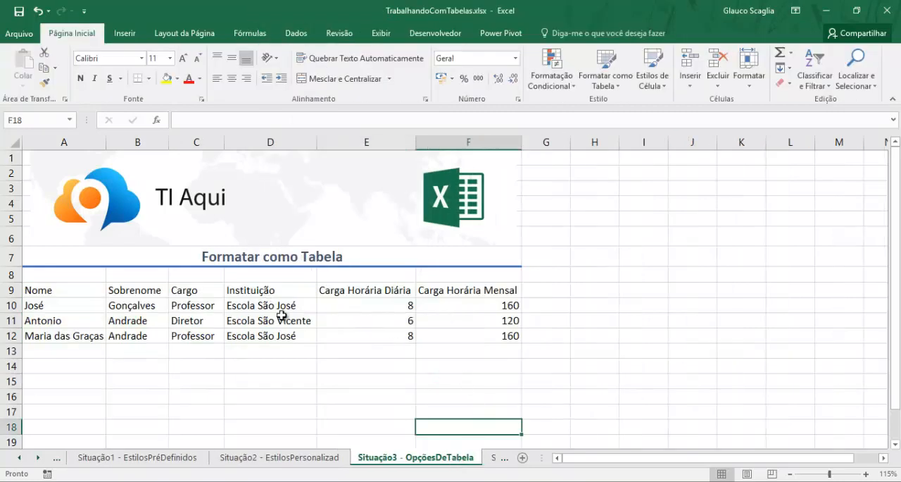
pyautogui.click(281, 315)
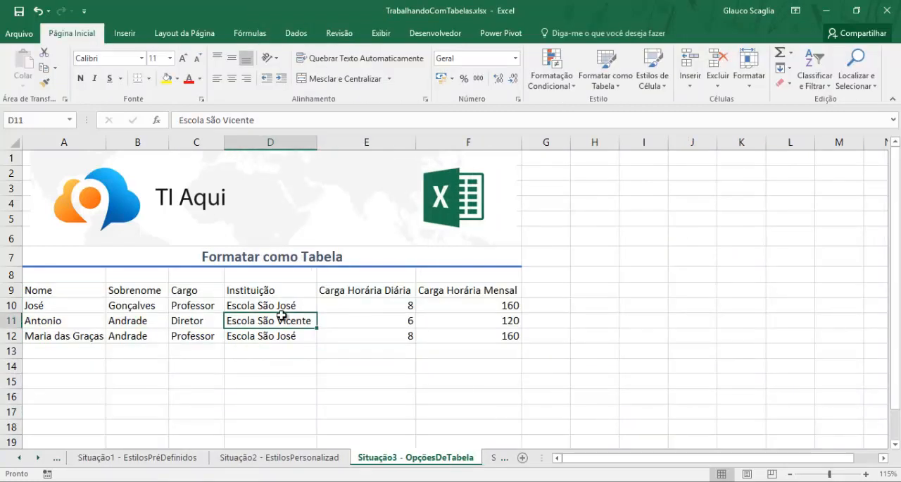
pyautogui.hotkey('ctrl', 'a')
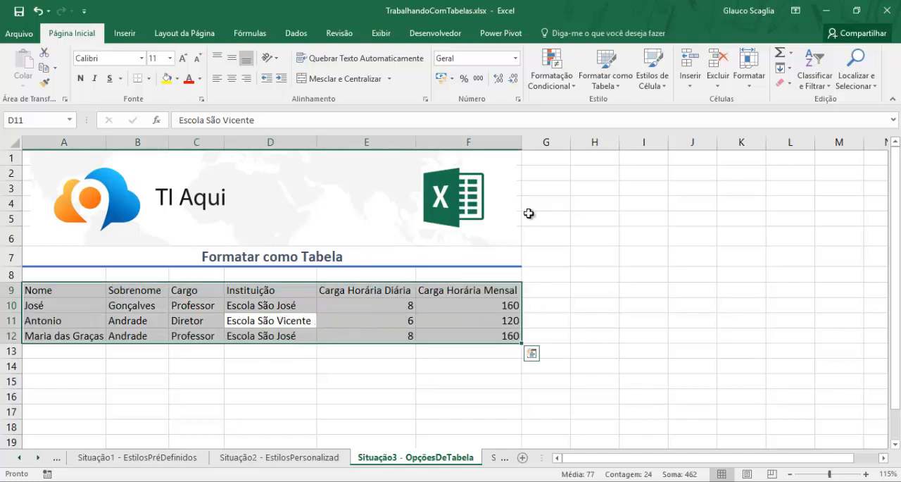
pyautogui.click(607, 86)
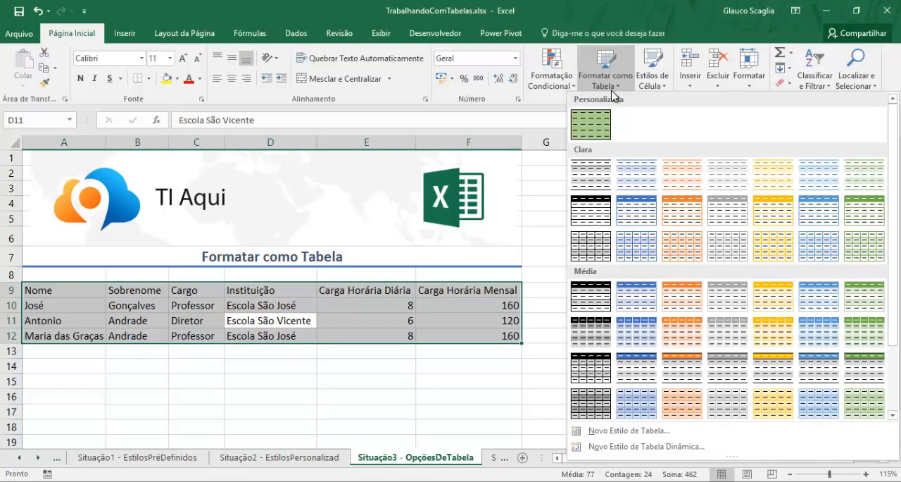
pyautogui.click(598, 134)
pyautogui.click(566, 306)
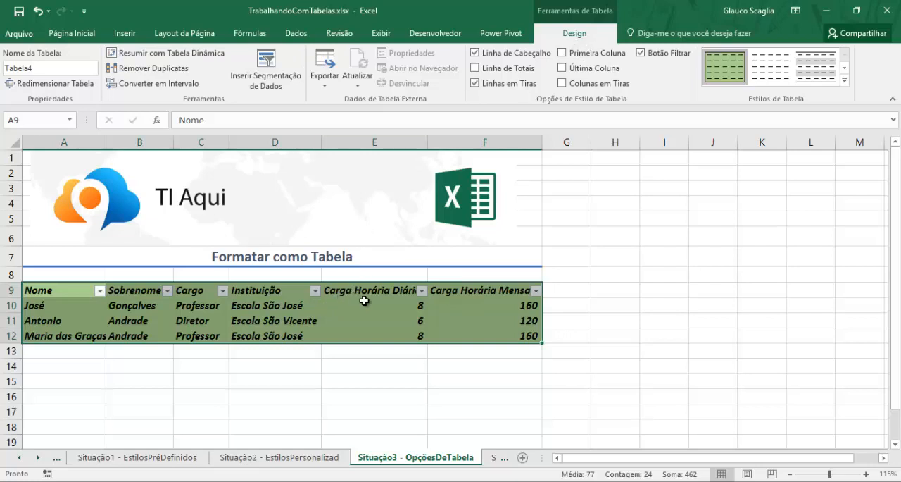
pyautogui.click(844, 67)
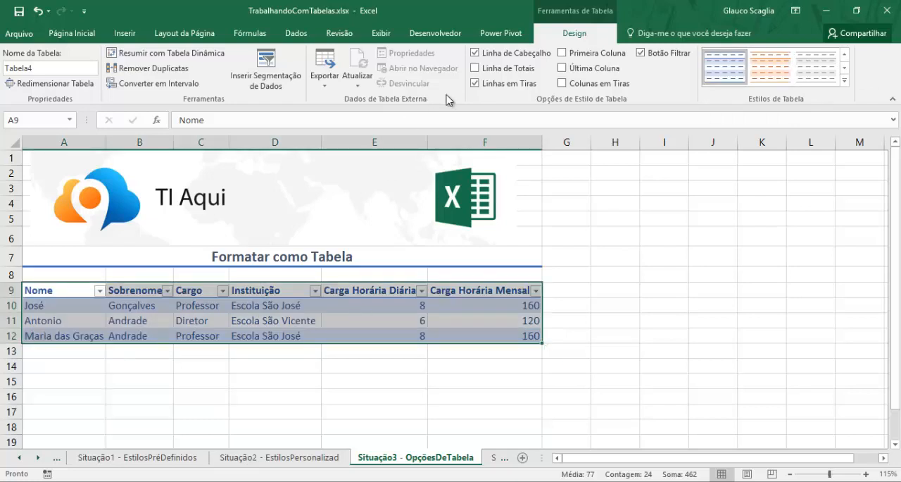
# - Try turning the table's header row and its filter buttons off and back on
pyautogui.click(476, 53)
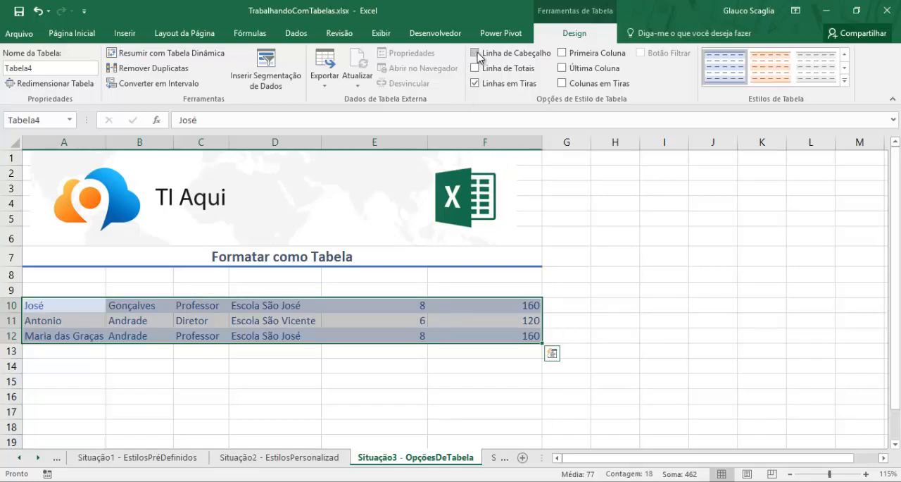
pyautogui.click(476, 53)
pyautogui.click(476, 52)
pyautogui.click(476, 52)
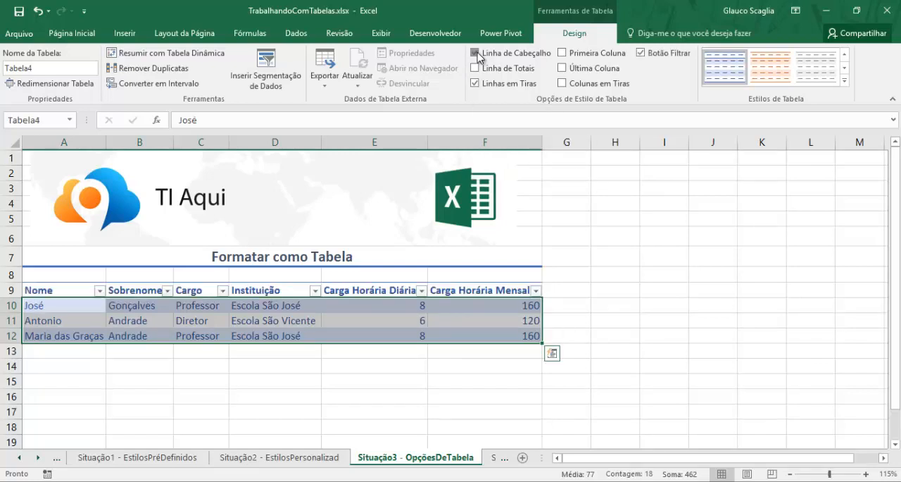
pyautogui.click(476, 52)
pyautogui.click(476, 52)
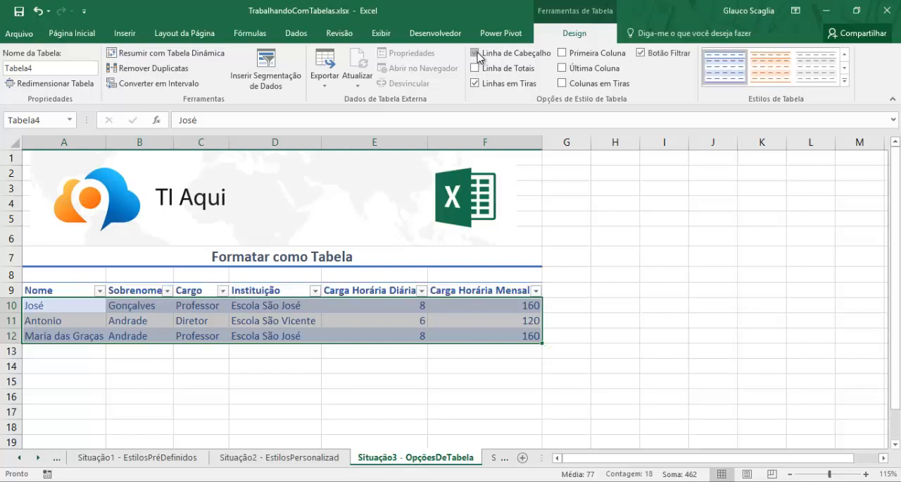
pyautogui.click(641, 55)
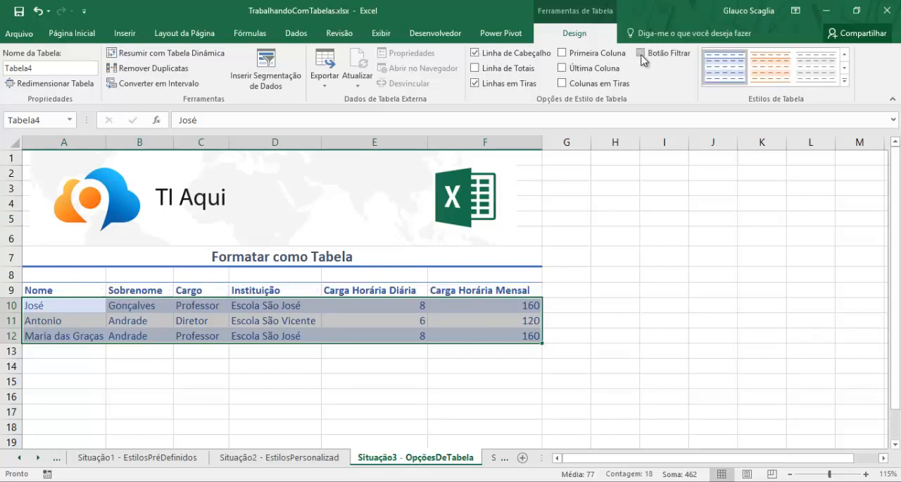
pyautogui.click(641, 55)
# - Try column banding on the staff table, and turn off both its banded rows and banded columns
pyautogui.click(562, 83)
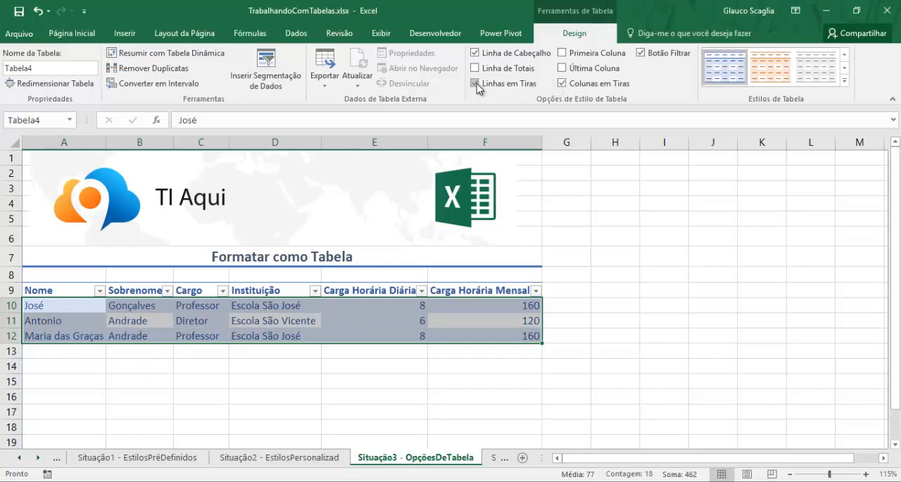
pyautogui.click(359, 362)
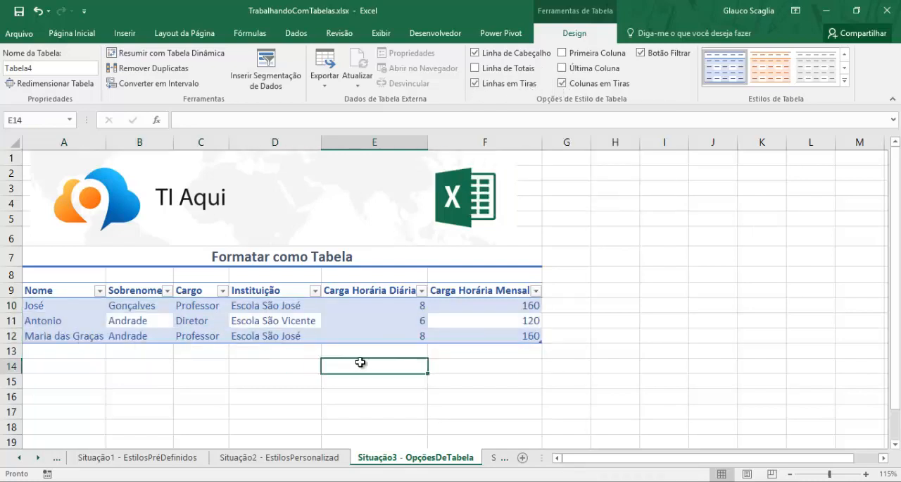
pyautogui.click(370, 321)
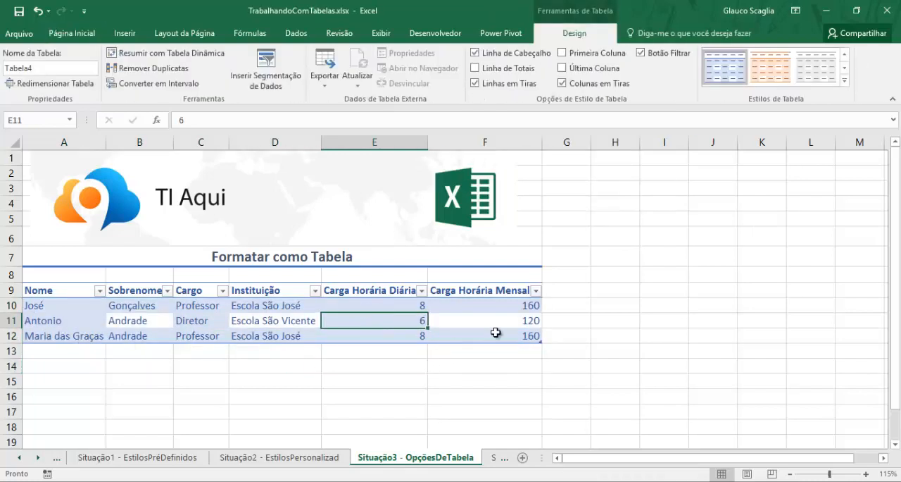
pyautogui.click(477, 86)
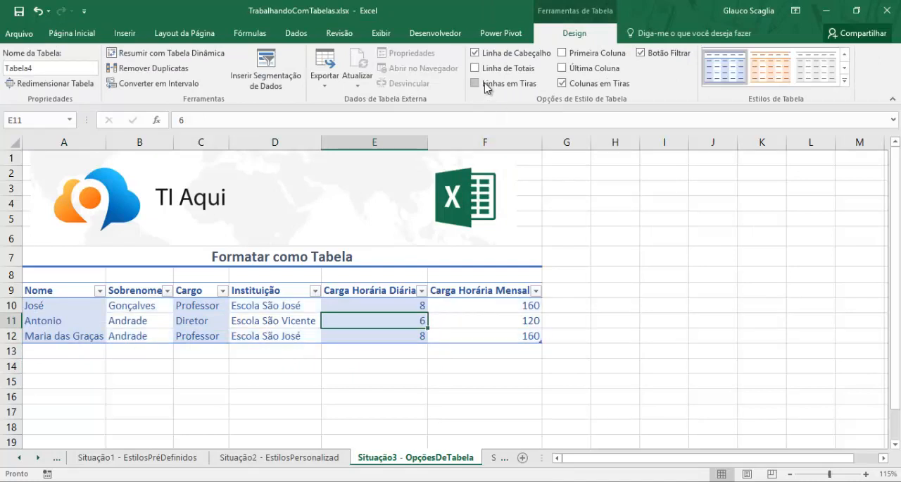
pyautogui.click(561, 83)
# - Turn on last-column emphasis and add a total row to the staff table
pyautogui.click(563, 69)
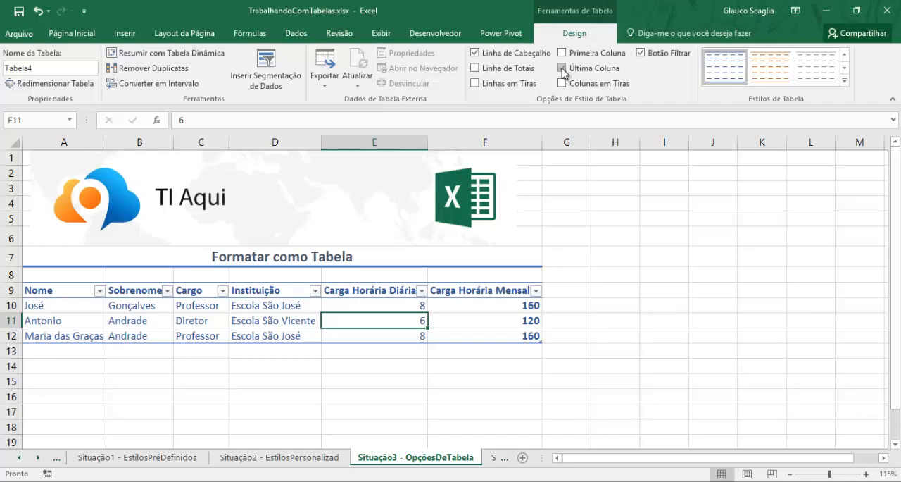
pyautogui.click(529, 315)
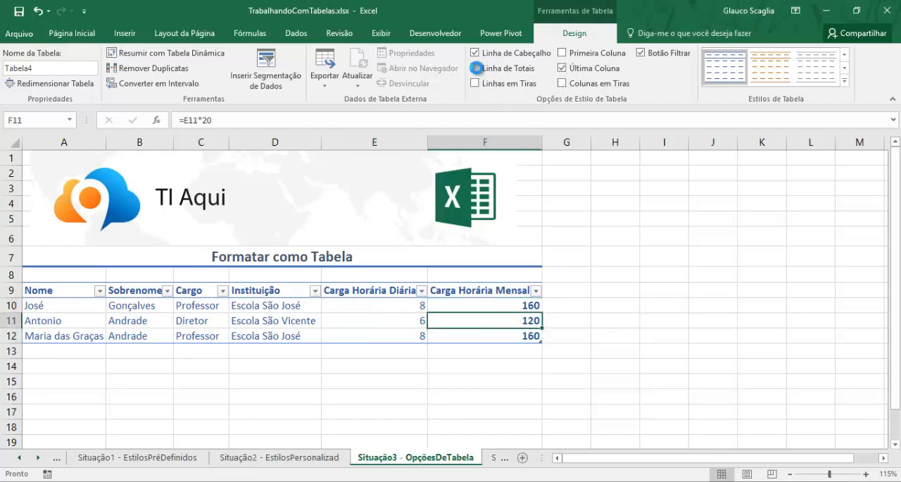
pyautogui.click(477, 70)
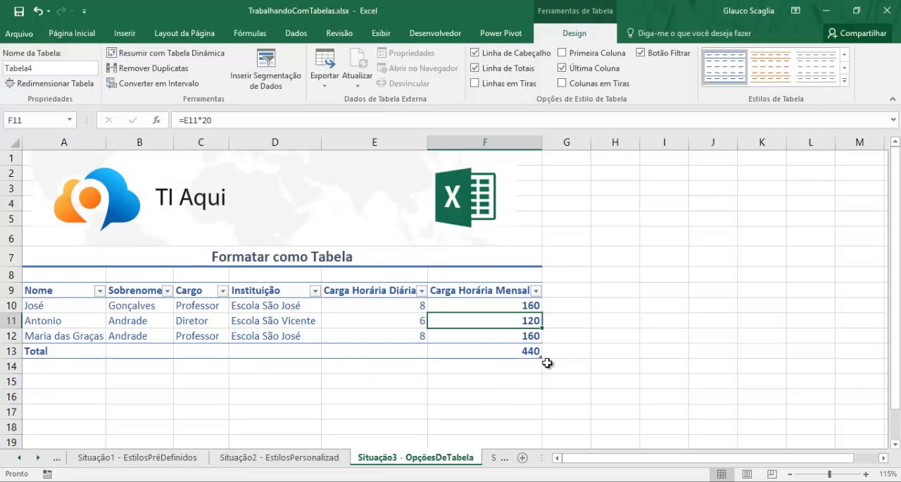
# - Check the summary functions available for the Carga Horária Mensal cell in the total row, without changing it
pyautogui.click(521, 351)
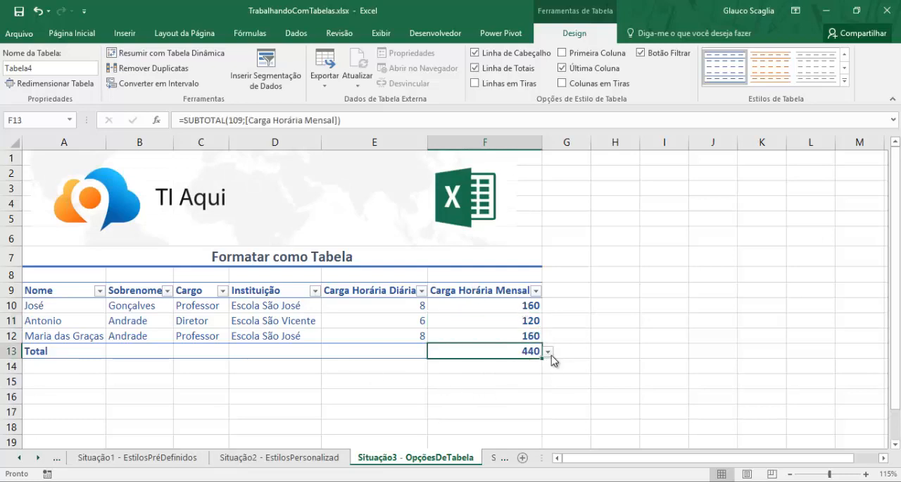
pyautogui.click(548, 351)
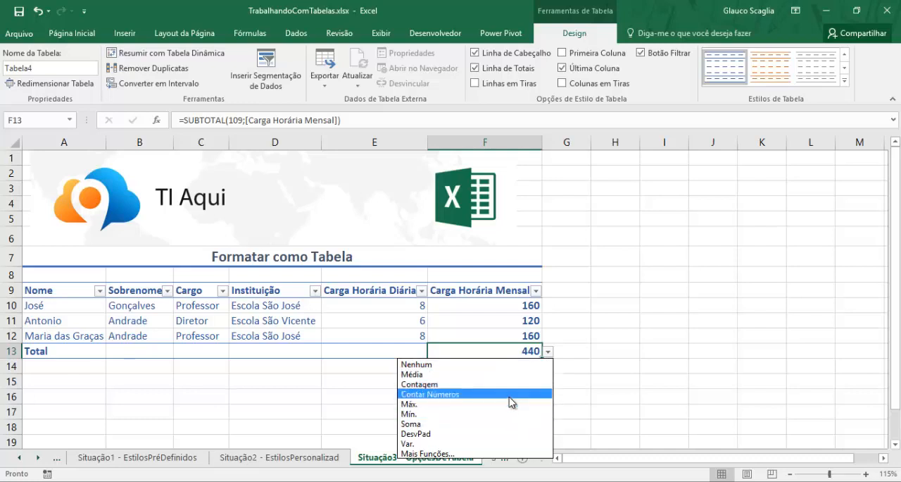
pyautogui.click(603, 359)
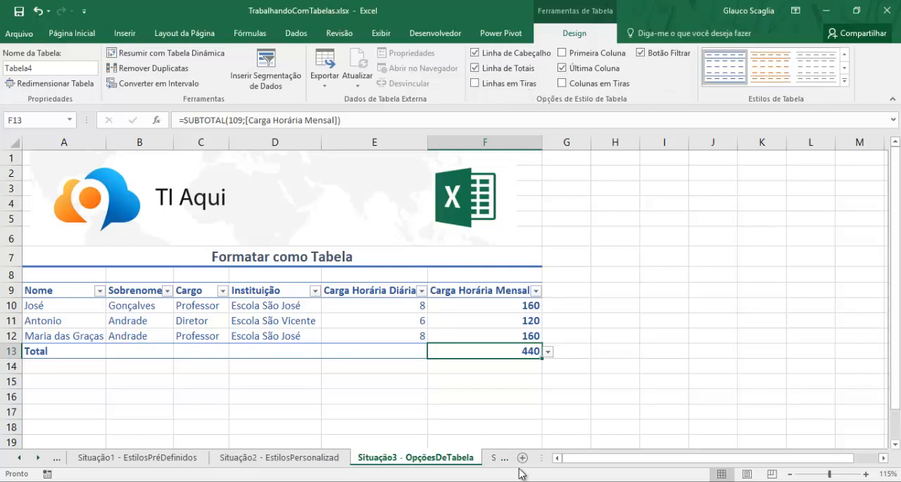
# - Format A9:F12 on the Situação4 - DesfazerTabela sheet as a table with headers using the black medium style
pyautogui.click(493, 456)
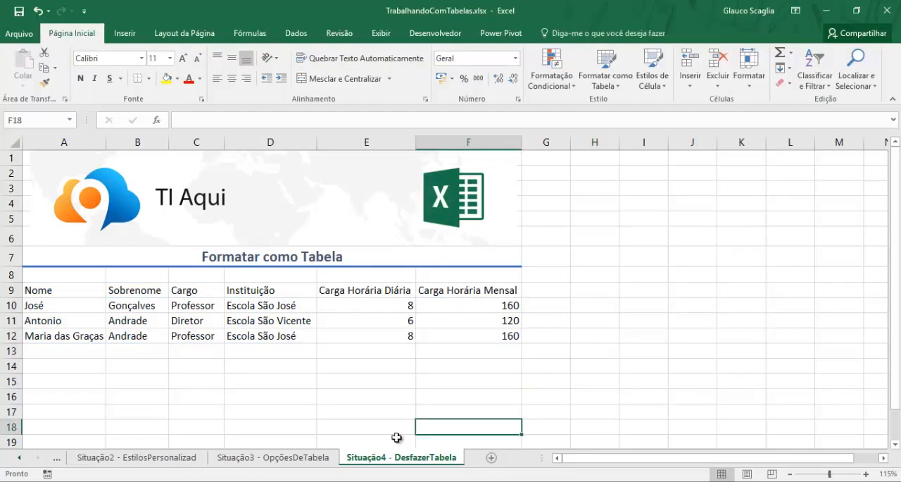
pyautogui.click(243, 321)
pyautogui.hotkey('ctrl', 'a')
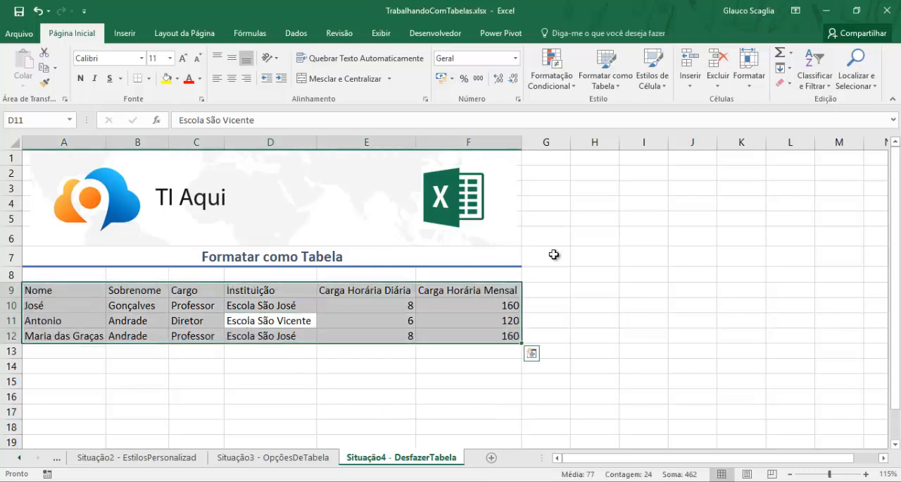
pyautogui.click(605, 79)
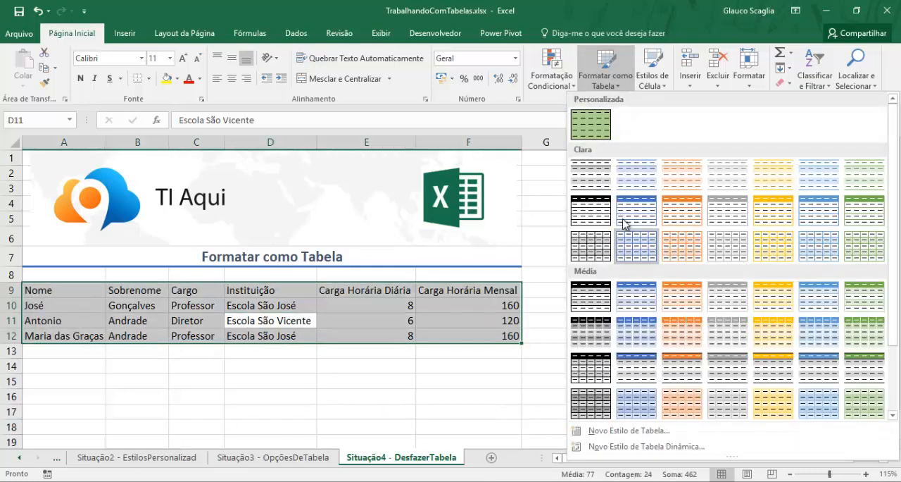
pyautogui.click(591, 295)
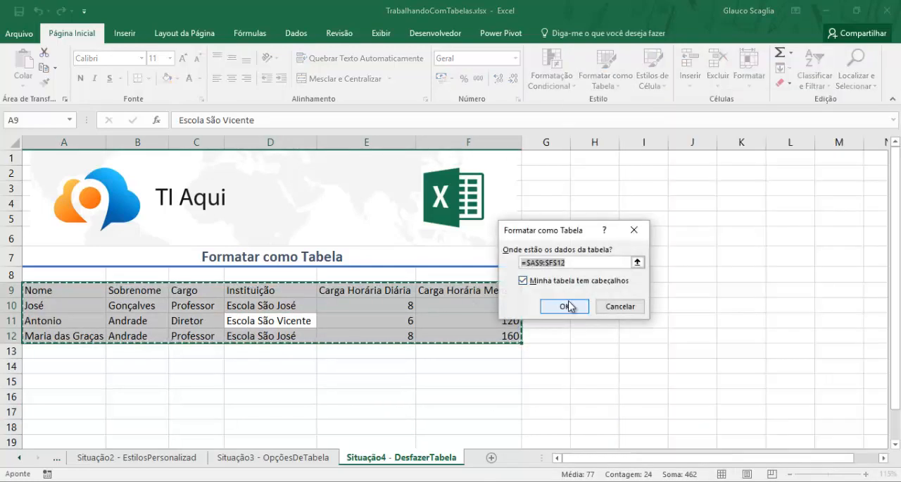
pyautogui.click(567, 305)
# - Clear the table style from the staff table on the Situação4 - DesfazerTabela sheet
pyautogui.click(306, 317)
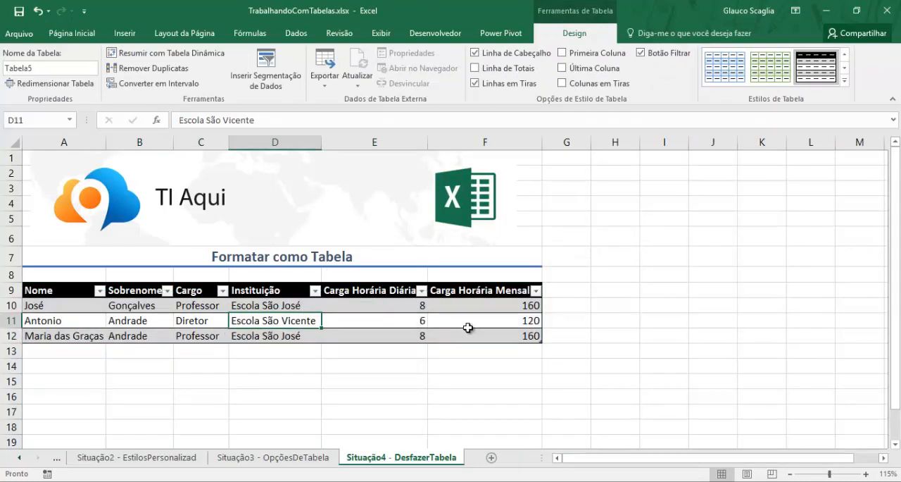
pyautogui.hotkey('ctrl', 'a')
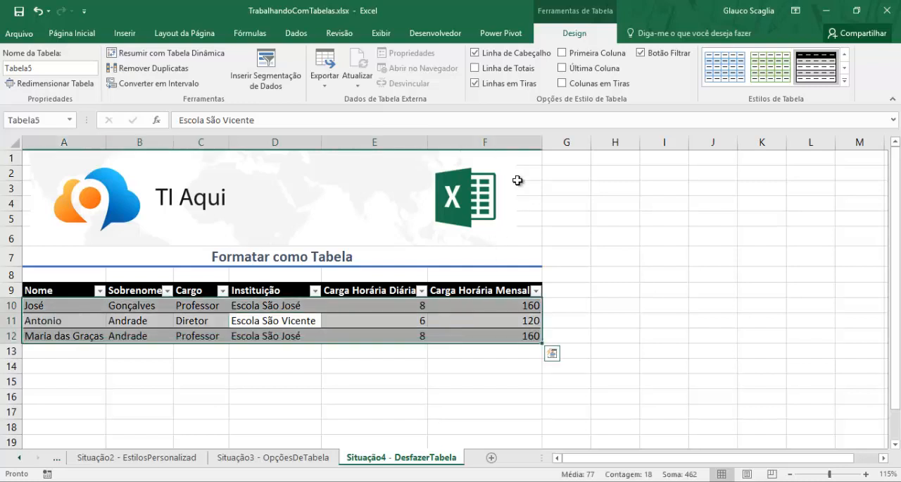
pyautogui.click(844, 81)
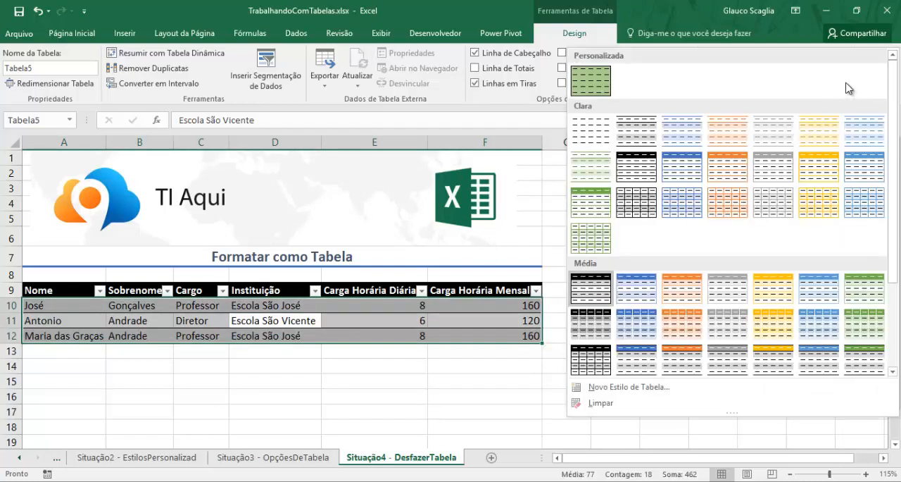
pyautogui.click(600, 405)
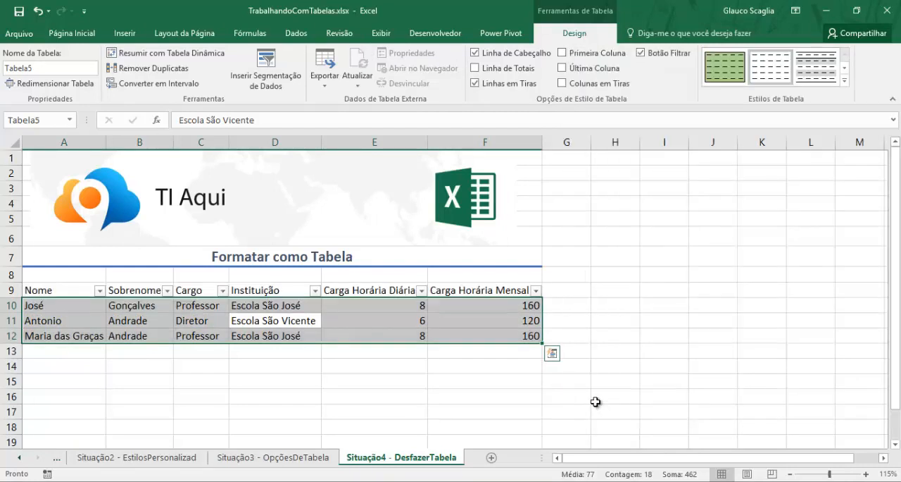
pyautogui.click(376, 350)
# - Convert the unstyled staff table in A9:F12 to a normal range and accept the conversion
pyautogui.click(316, 321)
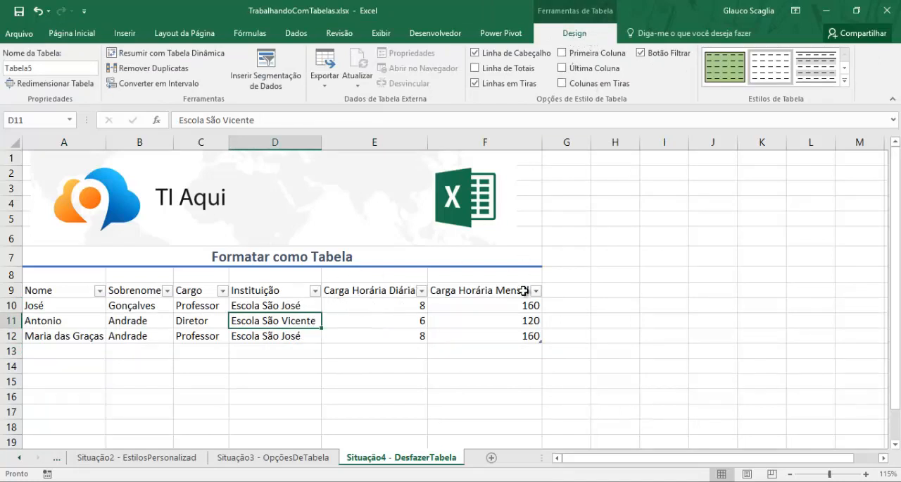
pyautogui.hotkey('ctrl', 'a')
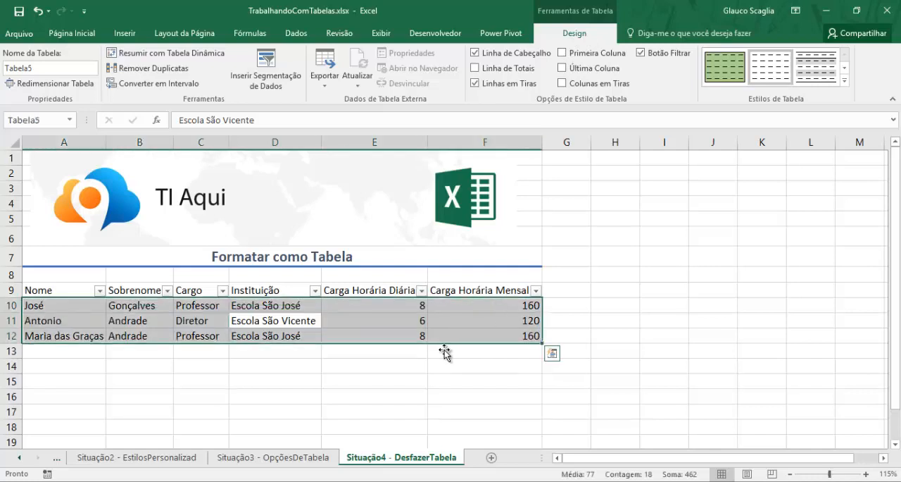
pyautogui.moveTo(495, 335); pyautogui.dragTo(32, 290)
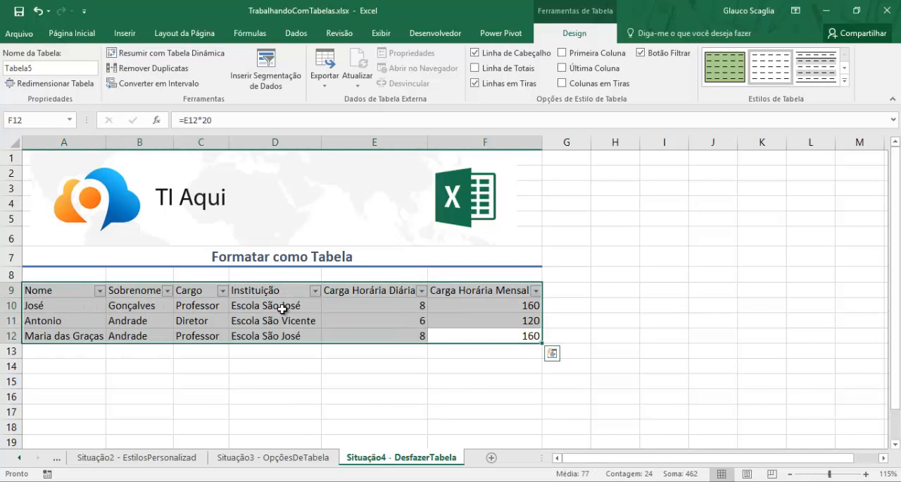
pyautogui.rightClick(282, 309)
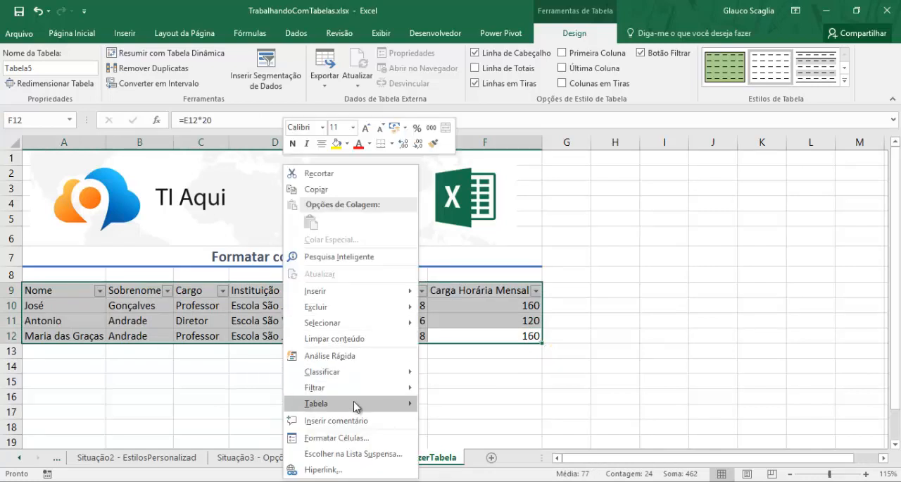
pyautogui.moveTo(354, 405)
pyautogui.moveTo(415, 405)
pyautogui.click(494, 421)
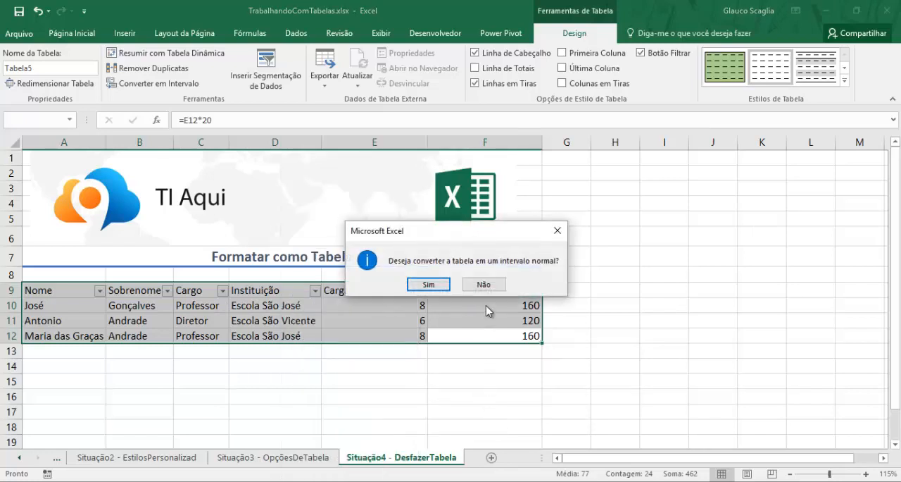
pyautogui.click(443, 285)
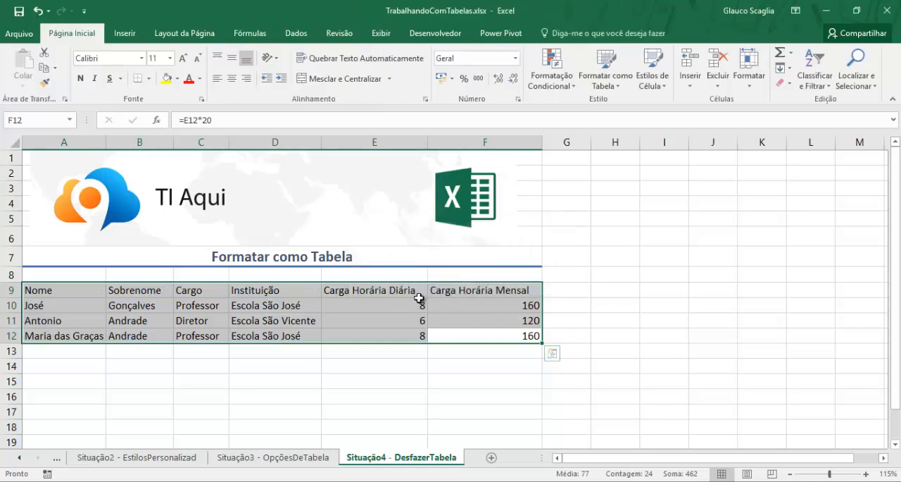
pyautogui.click(414, 304)
pyautogui.click(458, 334)
pyautogui.click(372, 334)
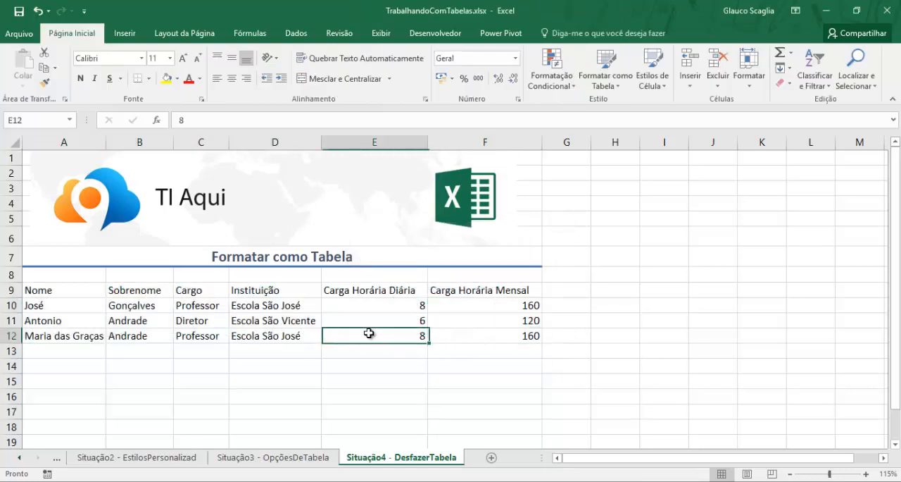
pyautogui.click(306, 322)
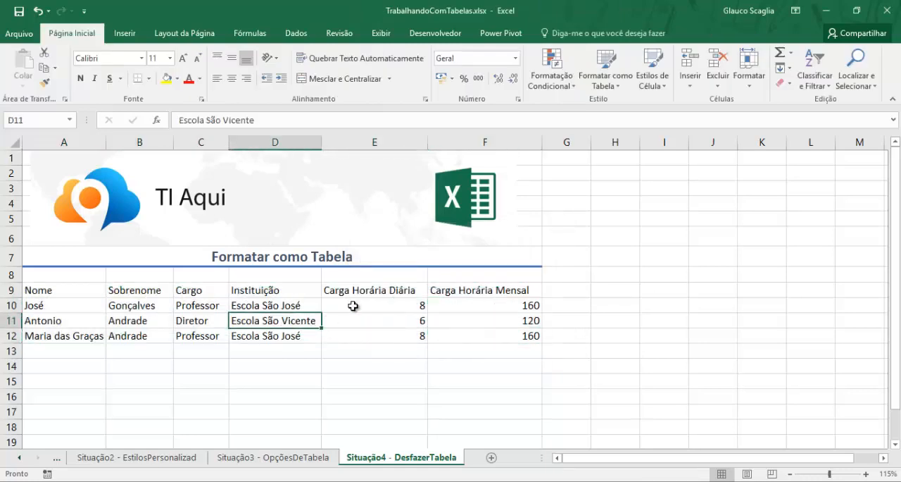
pyautogui.moveTo(496, 335); pyautogui.dragTo(67, 292)
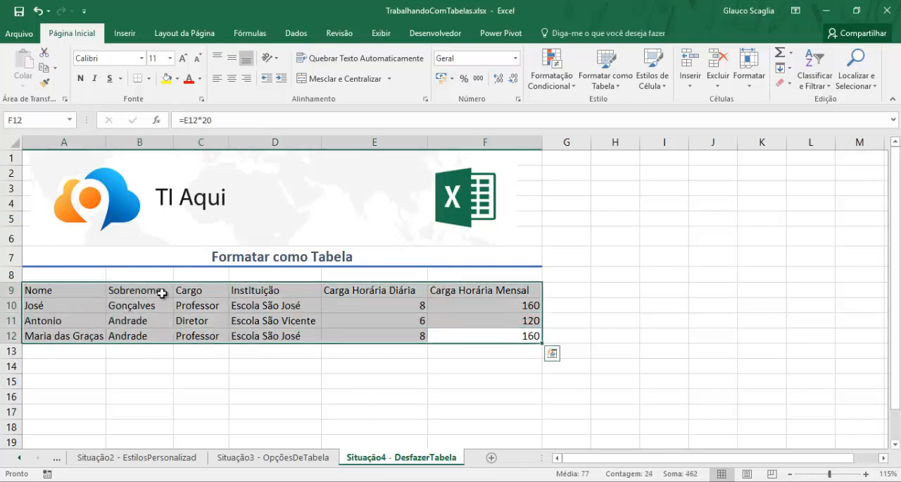
pyautogui.click(466, 304)
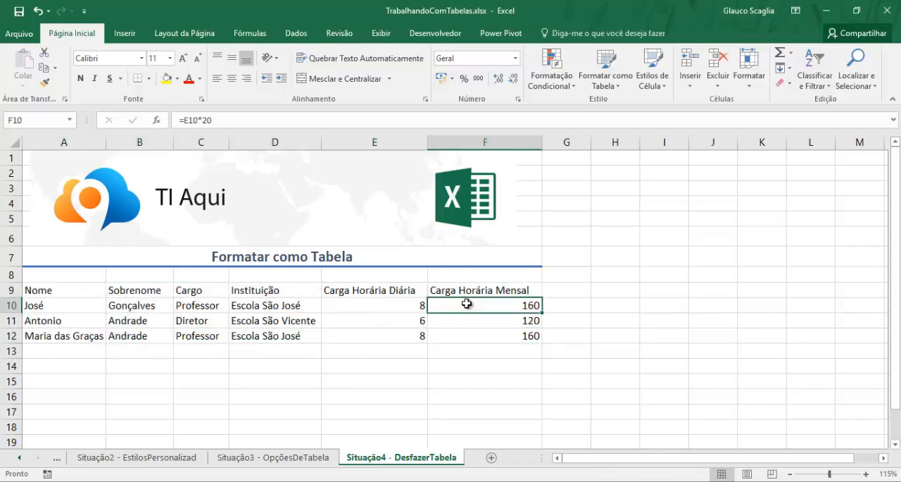